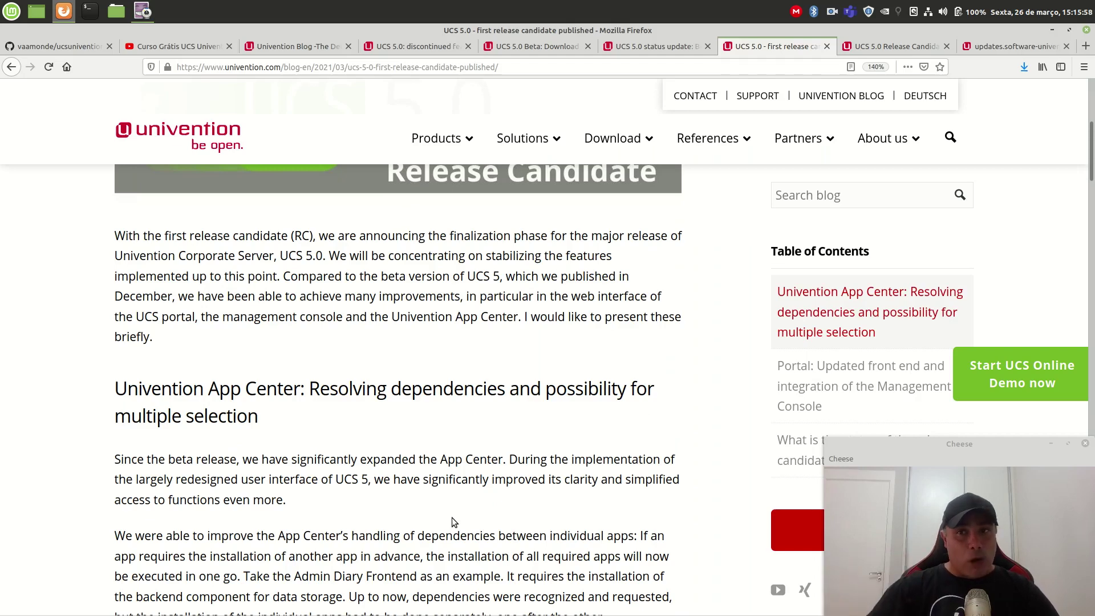
# Review the UCS 5.0 Release Candidate 0 forum announcement and the list of ISO files on the Univention download server
pyautogui.click(892, 47)
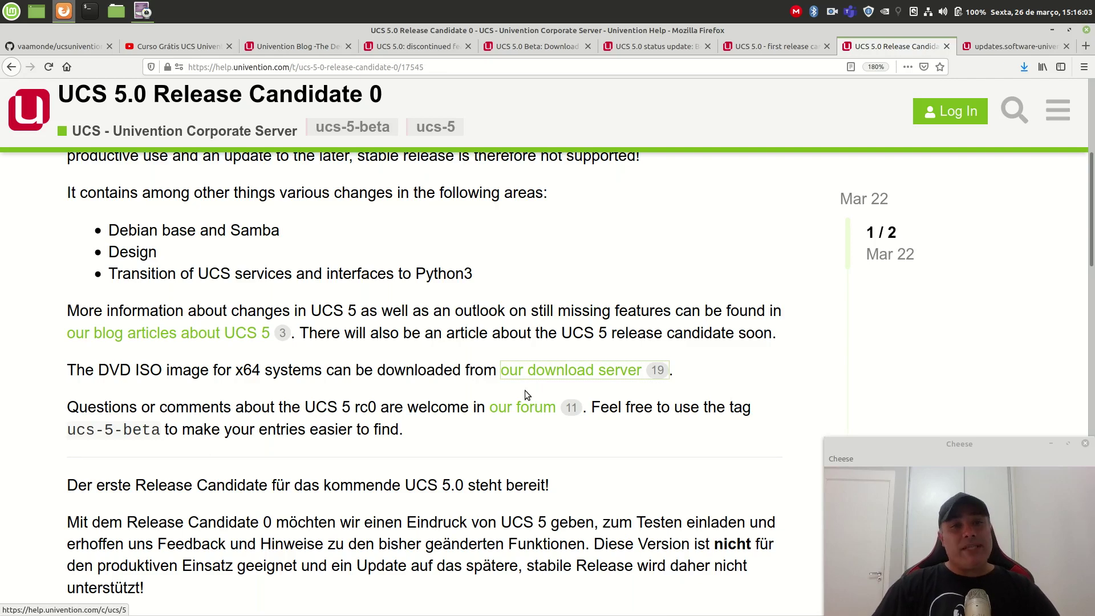
pyautogui.scroll(3, 526, 392)
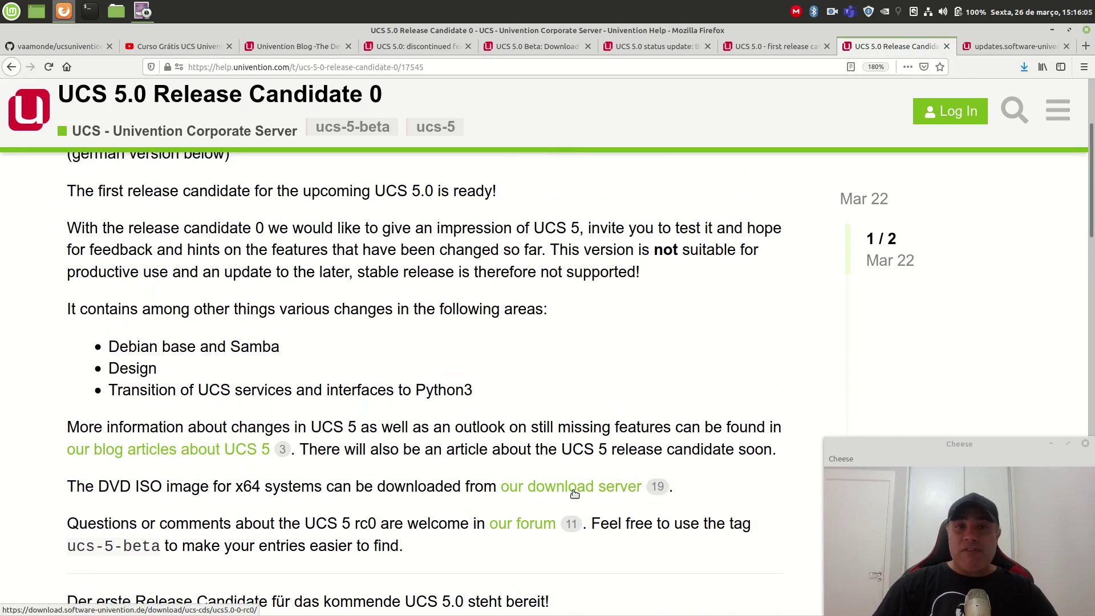
pyautogui.click(574, 489)
pyautogui.scroll(-5, 481, 469)
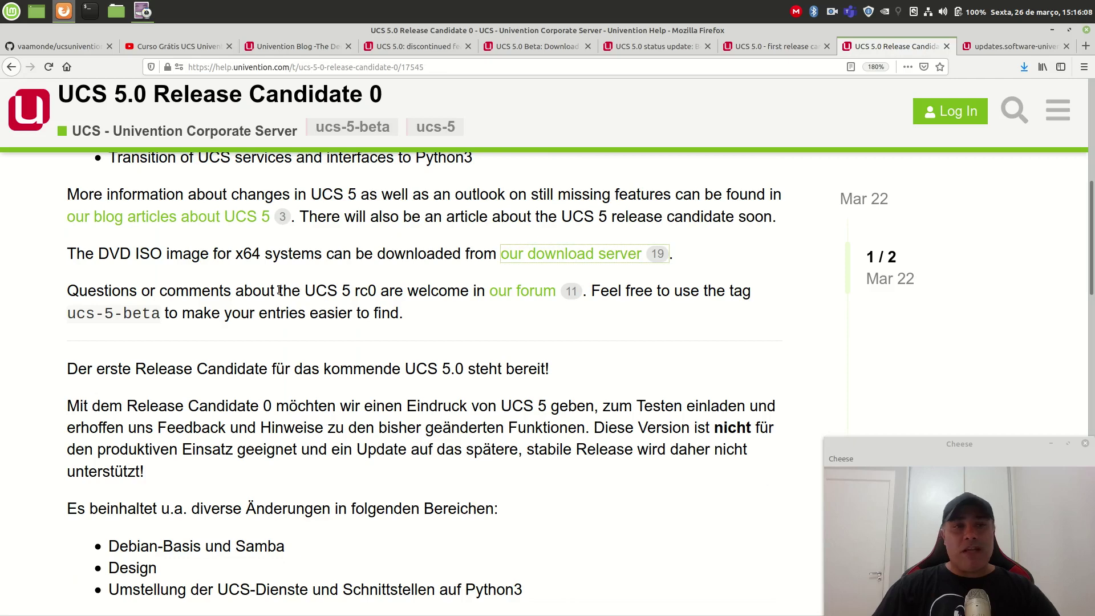
pyautogui.scroll(-5, 361, 371)
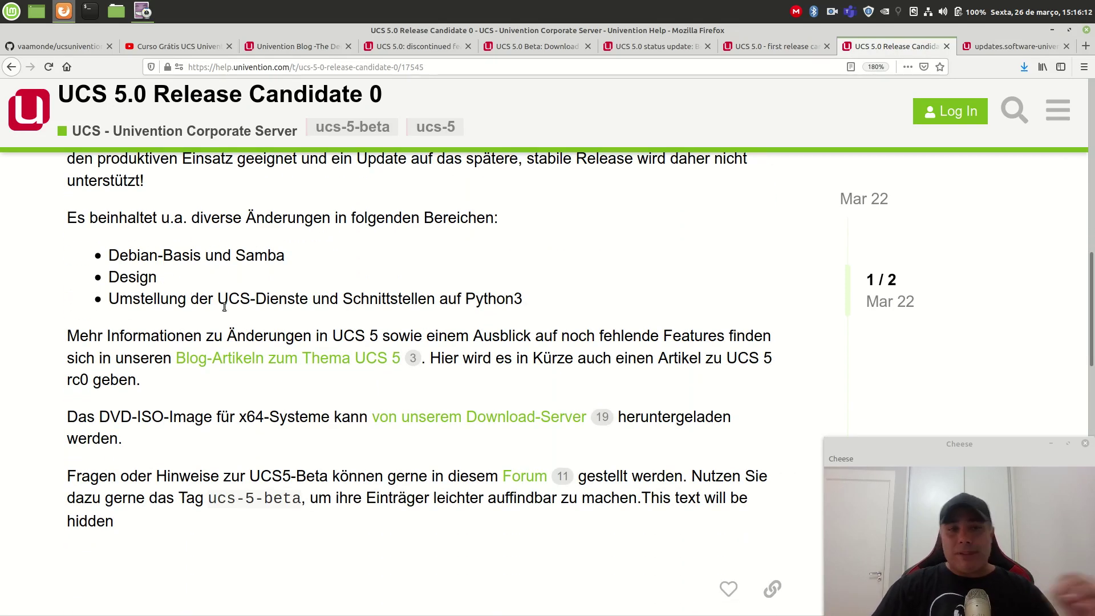
pyautogui.scroll(-3, 286, 420)
pyautogui.scroll(-6, 292, 418)
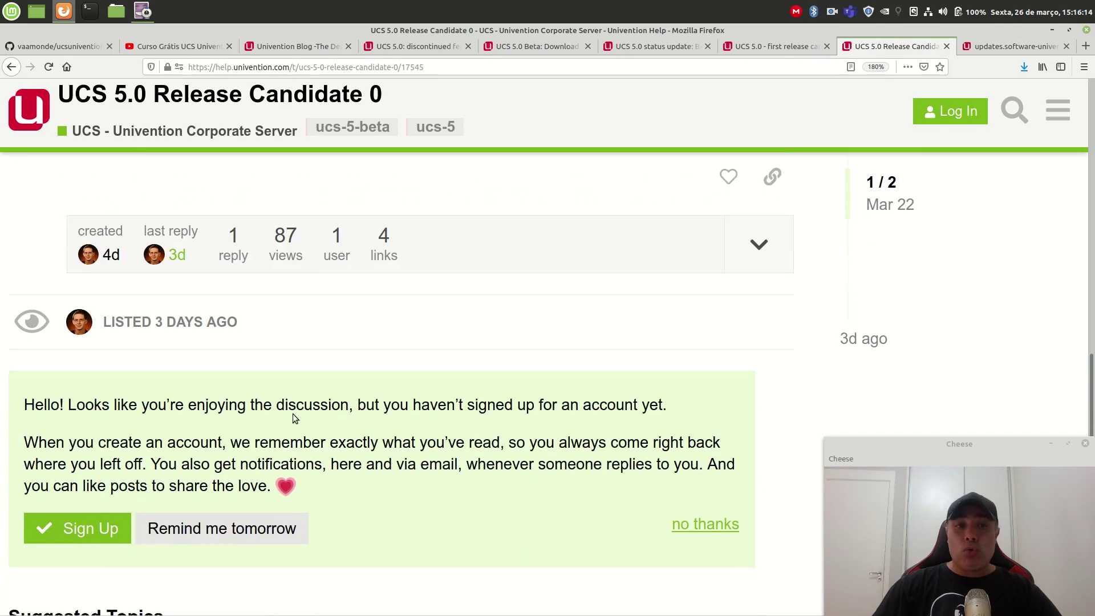
pyautogui.click(986, 49)
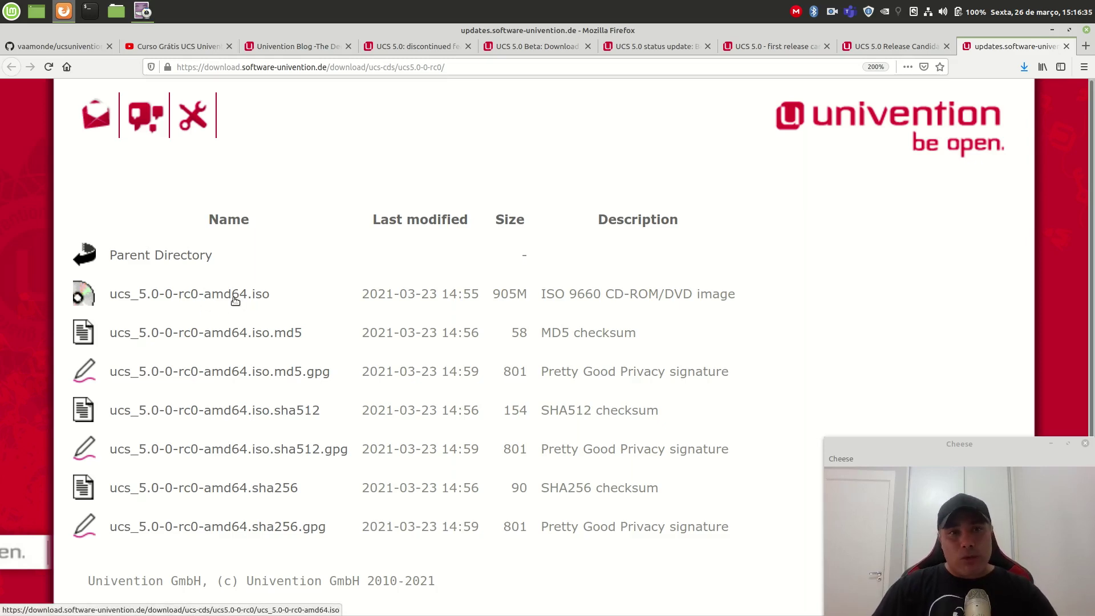
# Check in the file manager's Downloads folder for the ucs_5.0-0-rc0-amd64.iso file, then close the window
pyautogui.click(1052, 31)
pyautogui.click(117, 17)
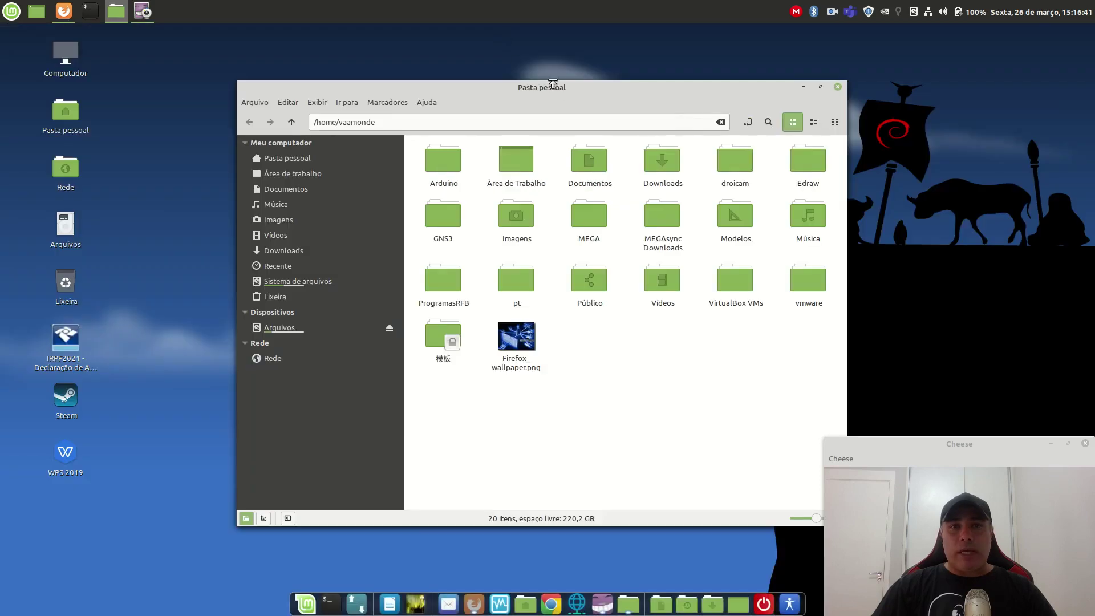
pyautogui.moveTo(542, 75); pyautogui.dragTo(517, 103)
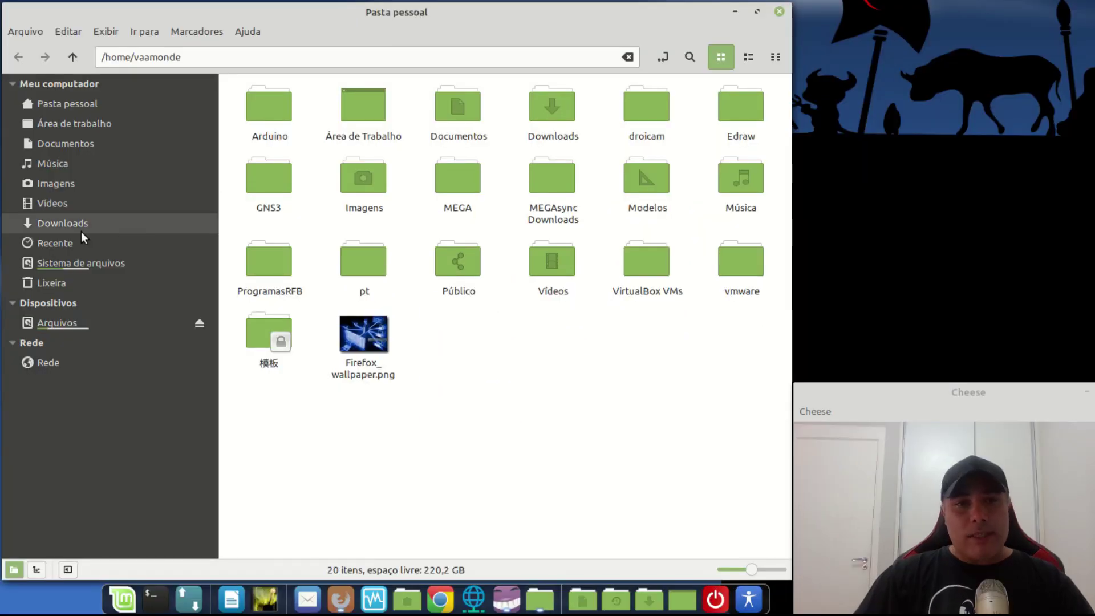
pyautogui.click(81, 225)
pyautogui.click(297, 132)
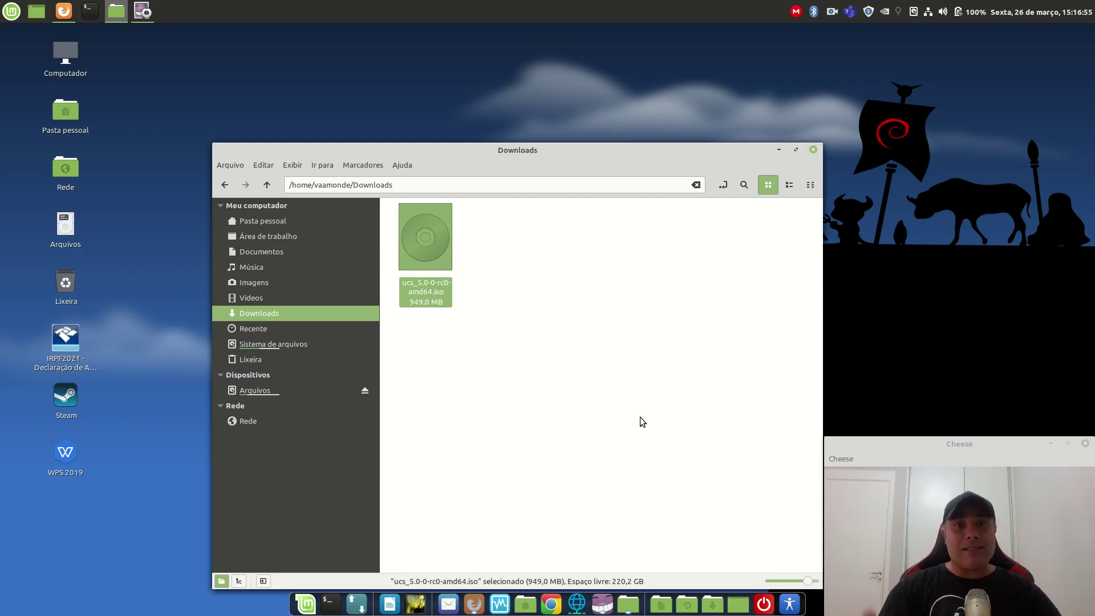
pyautogui.click(814, 151)
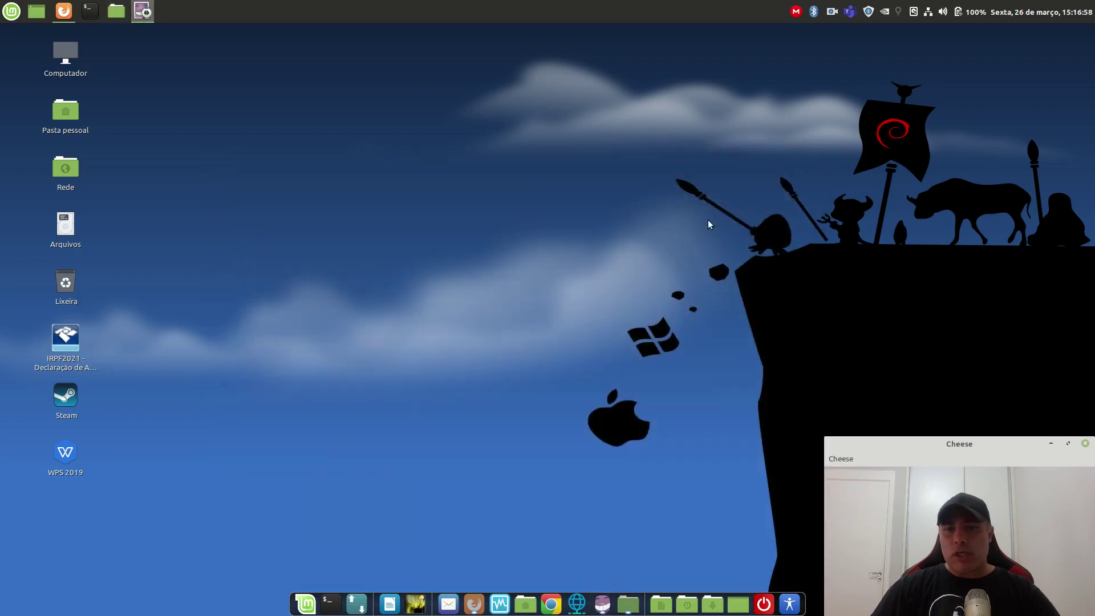
# Switch to VirtualBox and start a new virtual machine named UCS-Univention-5.0
pyautogui.click(513, 598)
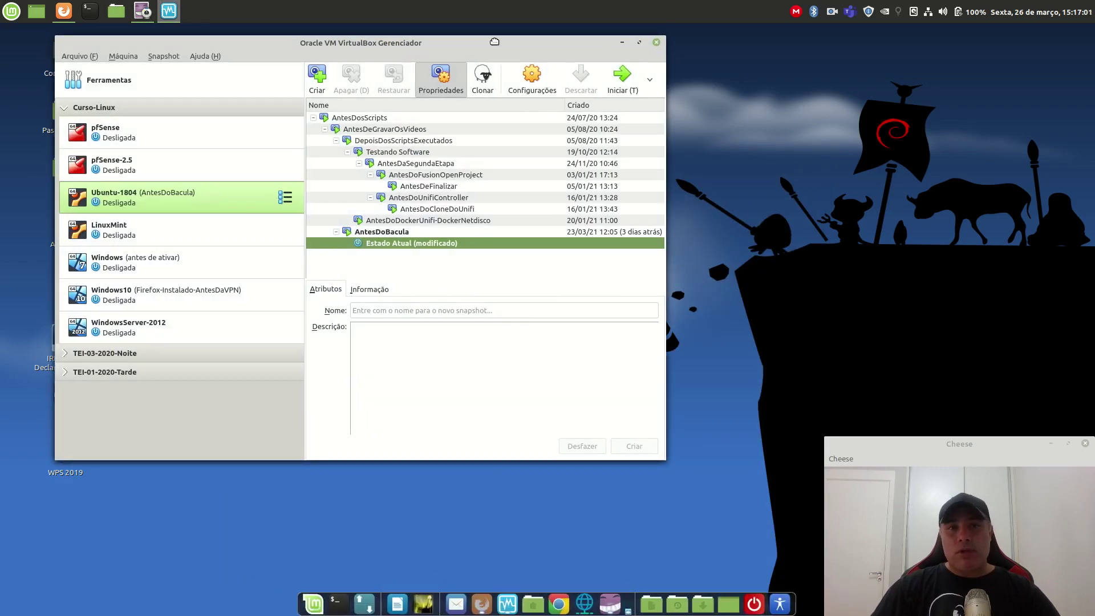
pyautogui.moveTo(495, 41); pyautogui.dragTo(650, 174)
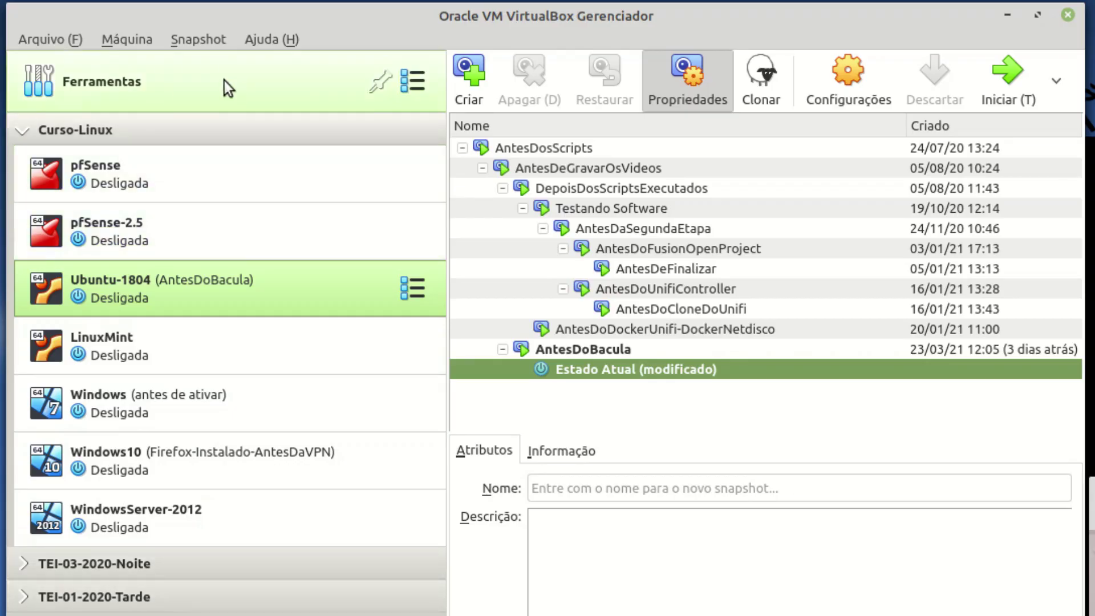
pyautogui.click(190, 101)
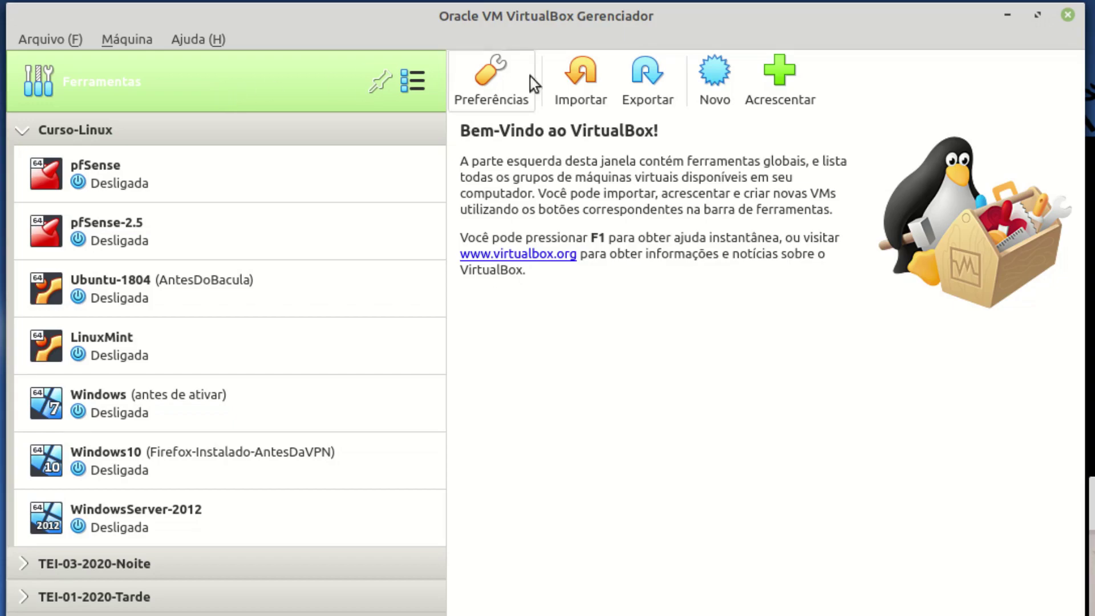
pyautogui.click(707, 97)
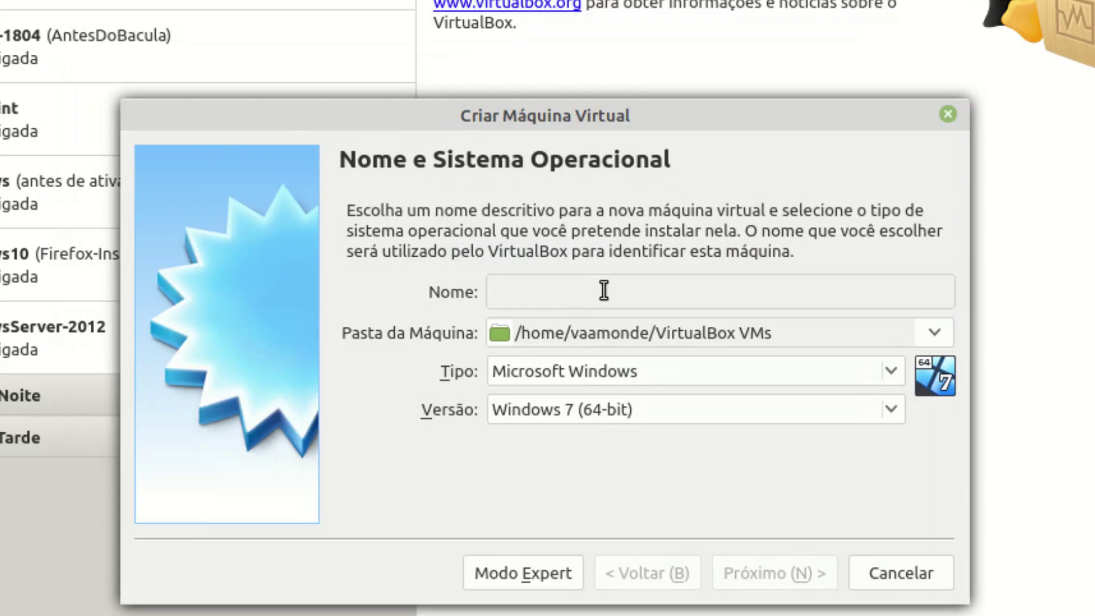
pyautogui.write('UCS-')
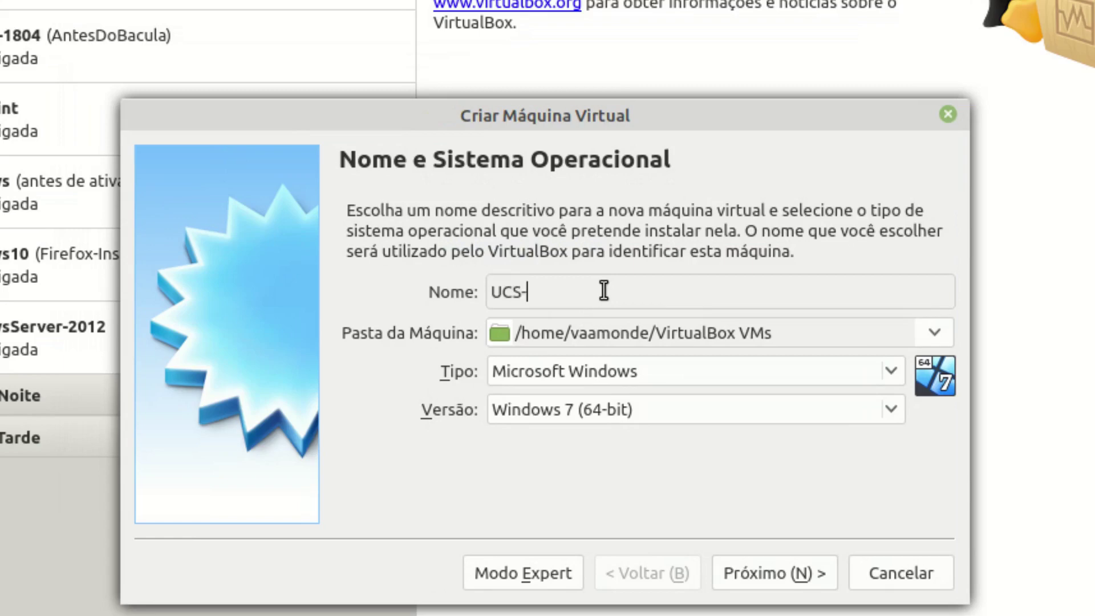
pyautogui.write('Univention-5.0')
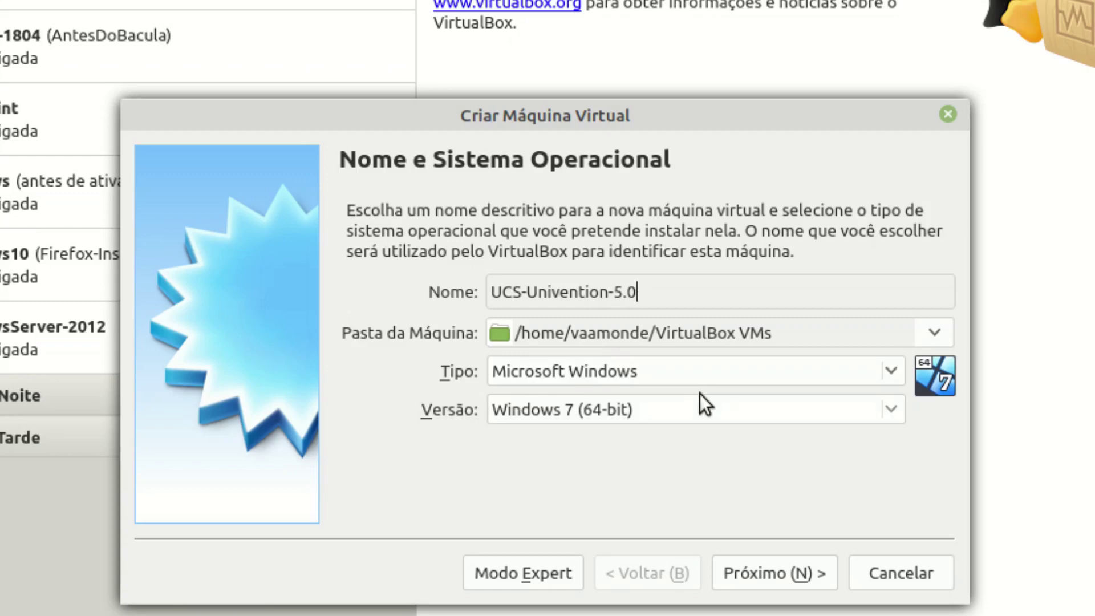
# Set the new machine's operating system type to Linux and its version to Debian (64-bit), and proceed to the memory settings
pyautogui.click(680, 374)
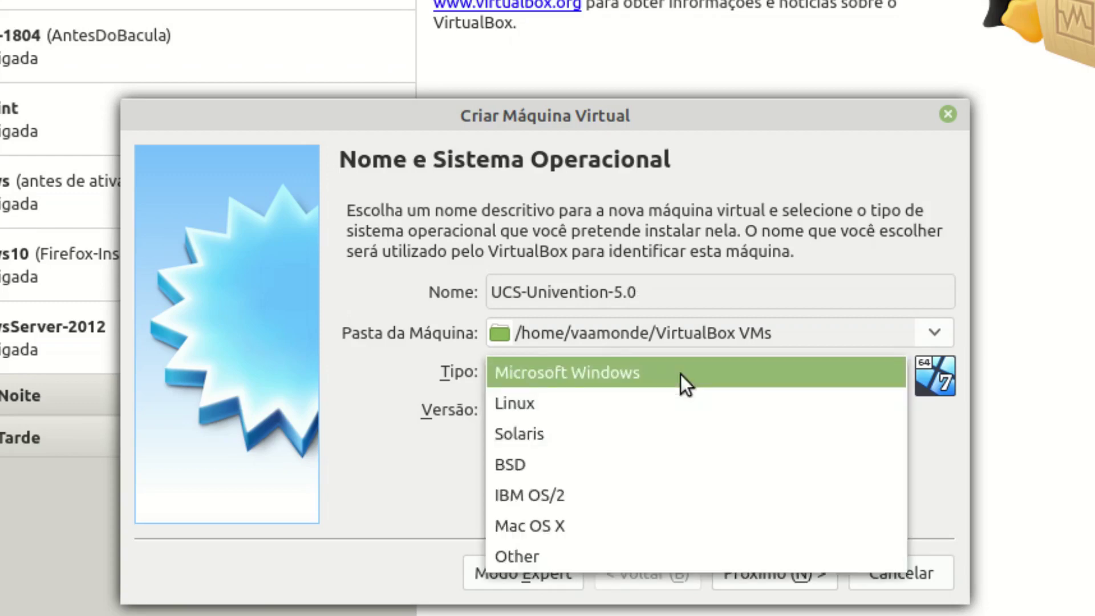
pyautogui.click(621, 413)
pyautogui.click(622, 413)
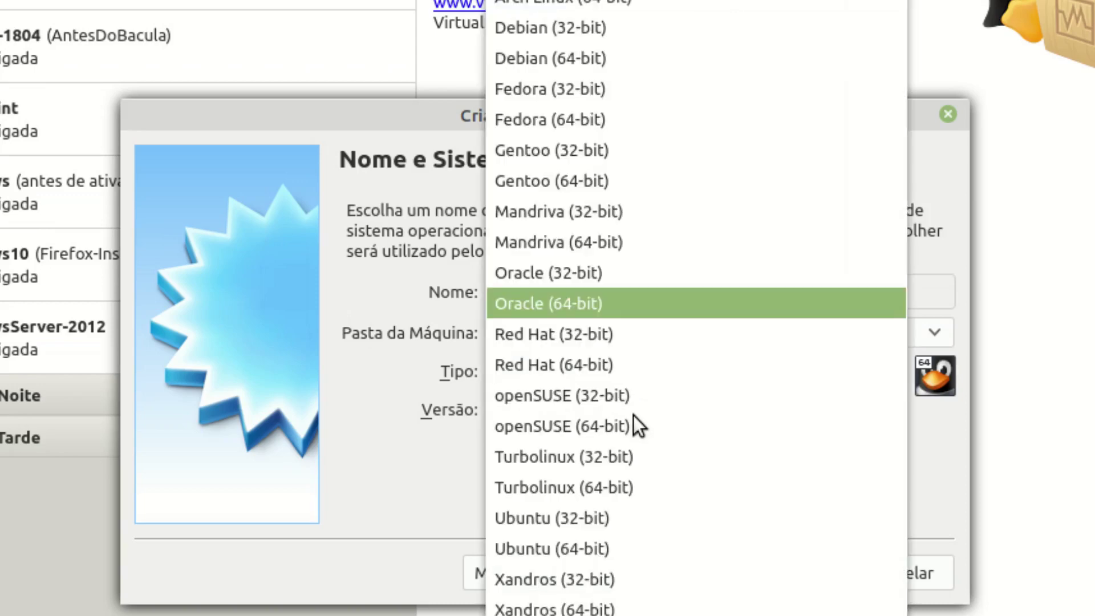
pyautogui.click(651, 63)
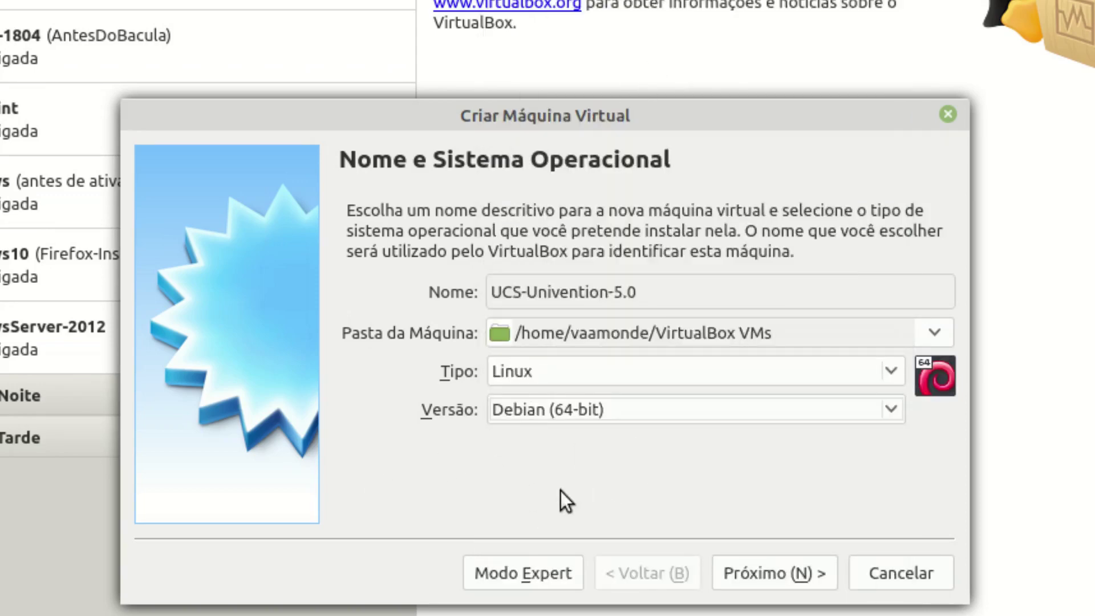
pyautogui.click(781, 570)
# Allocate 4096 MB of memory to the virtual machine and proceed to the hard disk settings
pyautogui.moveTo(889, 305); pyautogui.dragTo(828, 299)
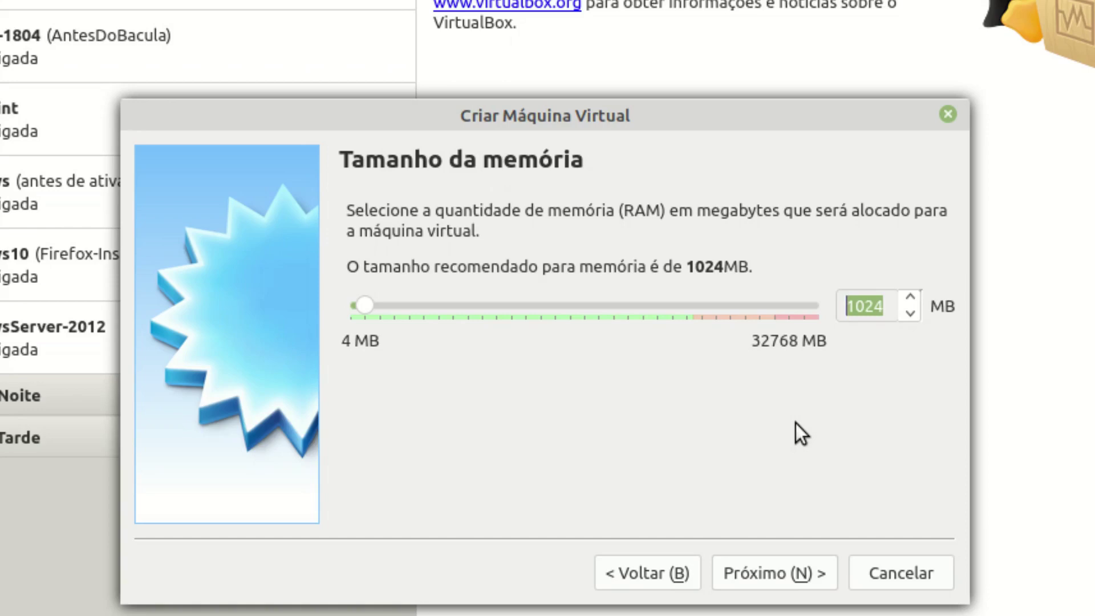
pyautogui.write('409')
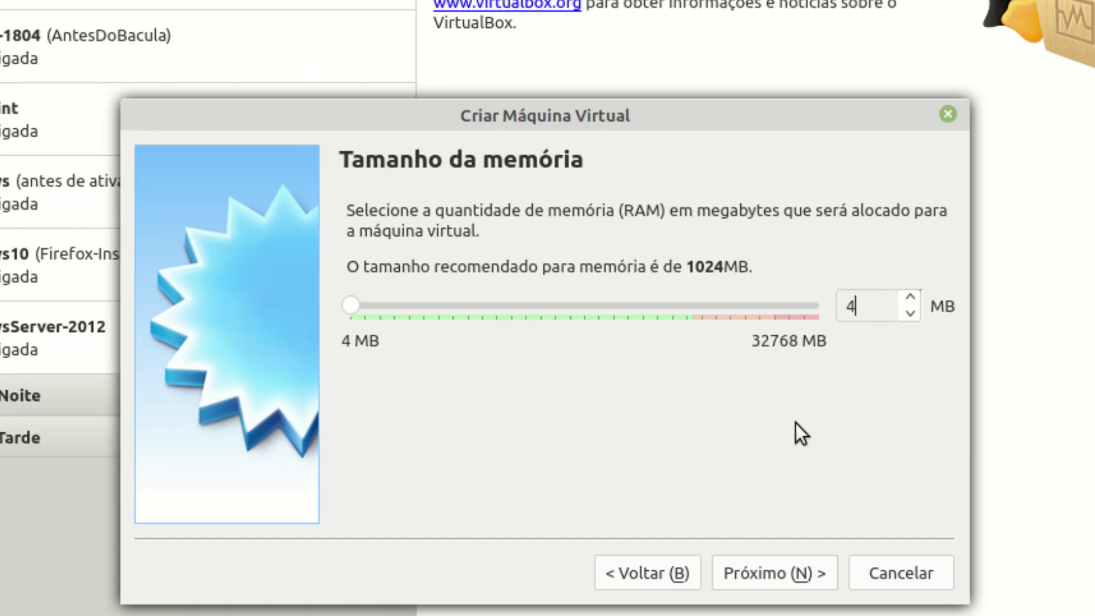
pyautogui.write('6')
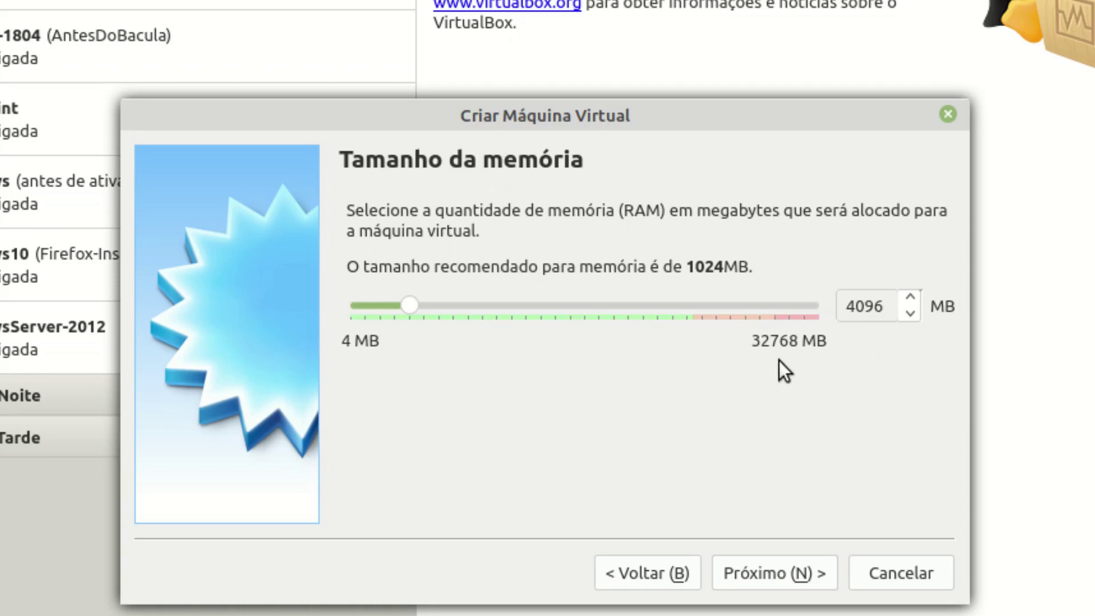
pyautogui.click(791, 582)
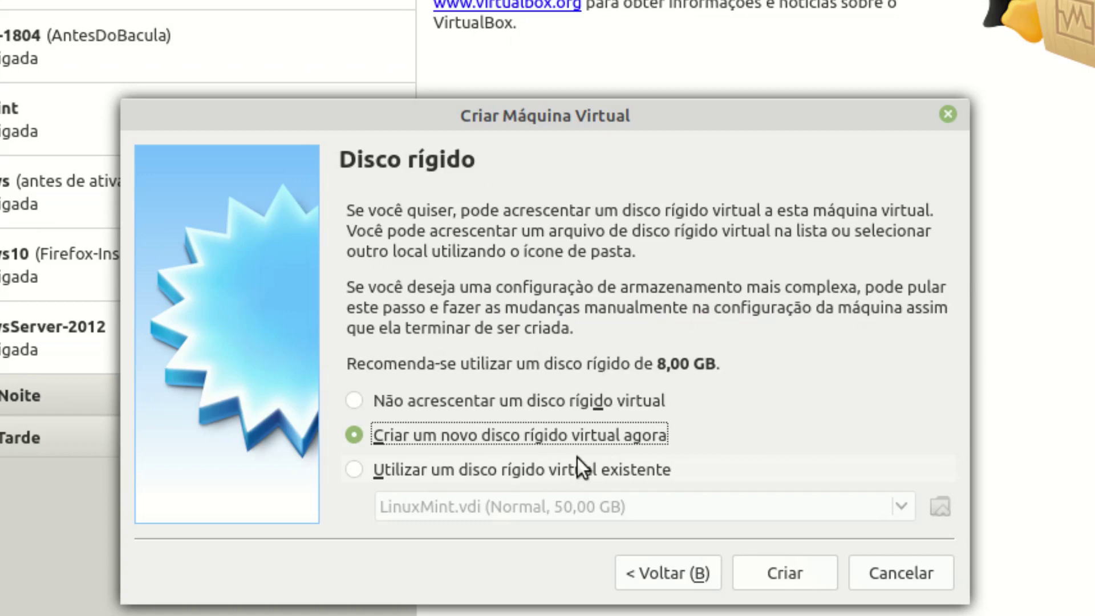
# Create a new dynamically allocated VDI virtual hard disk of 50 GB for the machine
pyautogui.click(792, 574)
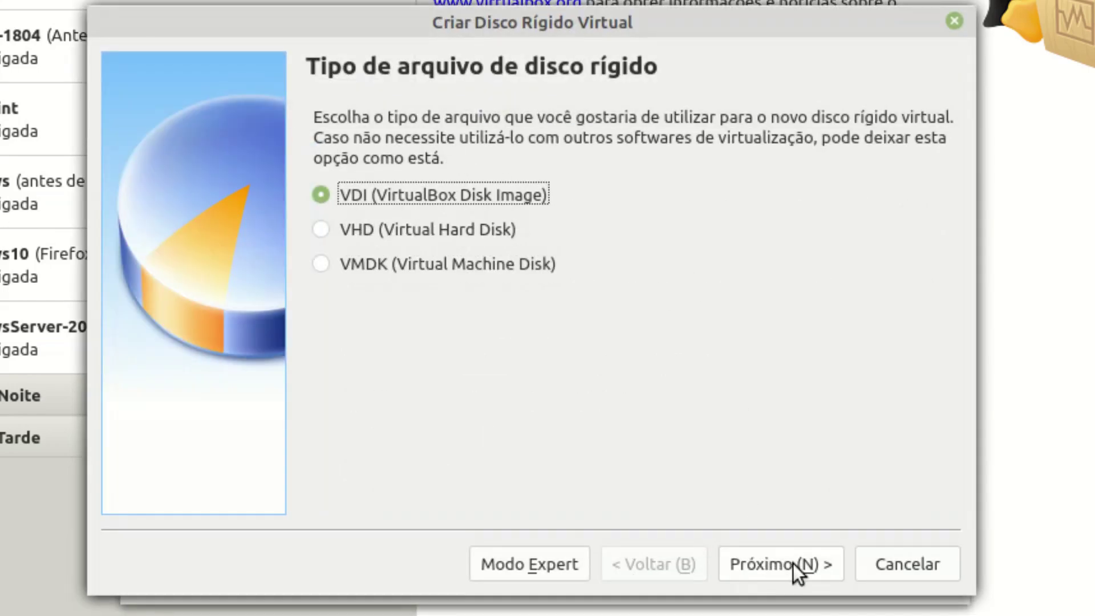
pyautogui.click(792, 563)
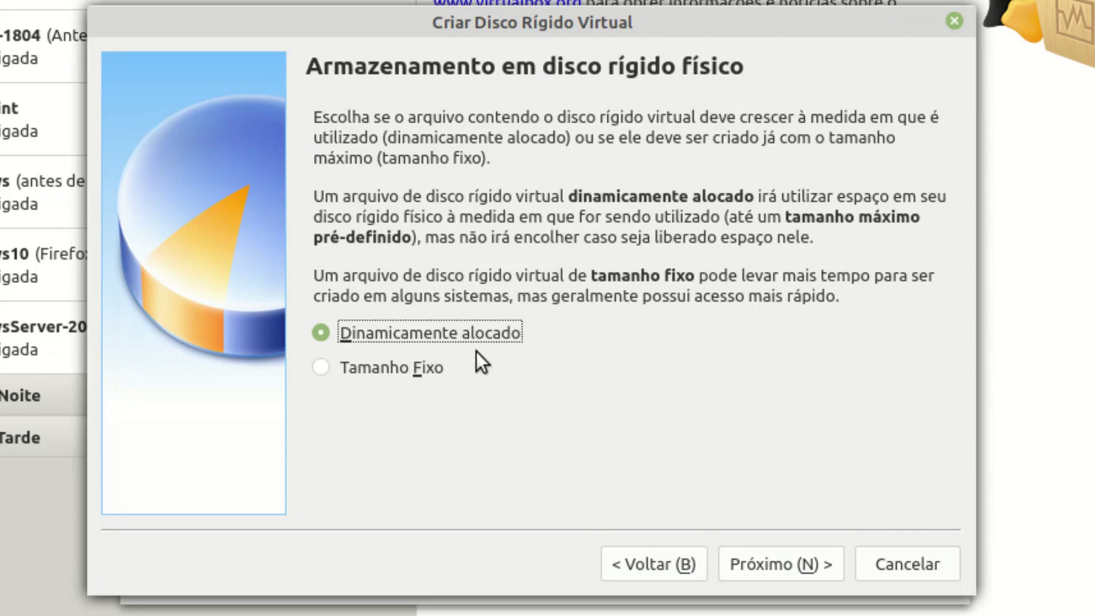
pyautogui.click(779, 572)
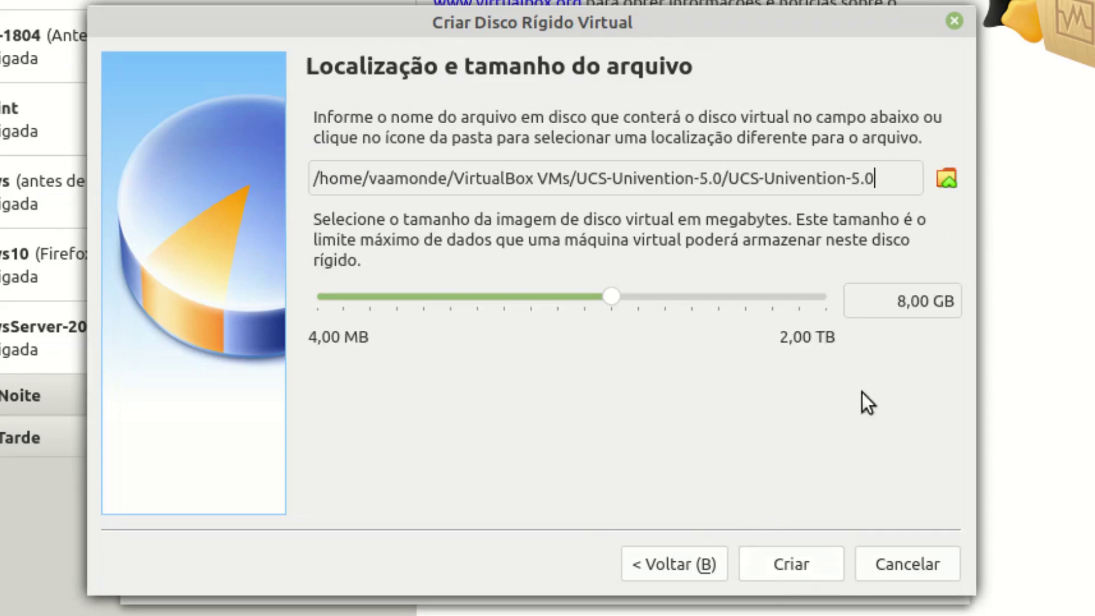
pyautogui.click(907, 302)
pyautogui.press('BackSpace')
pyautogui.write('50')
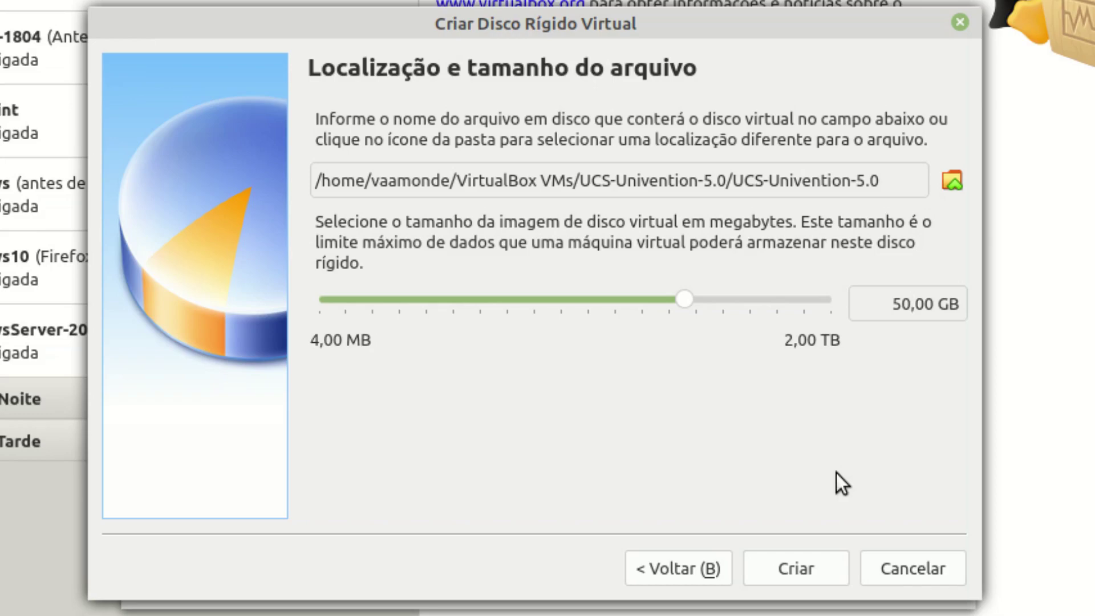
pyautogui.click(817, 570)
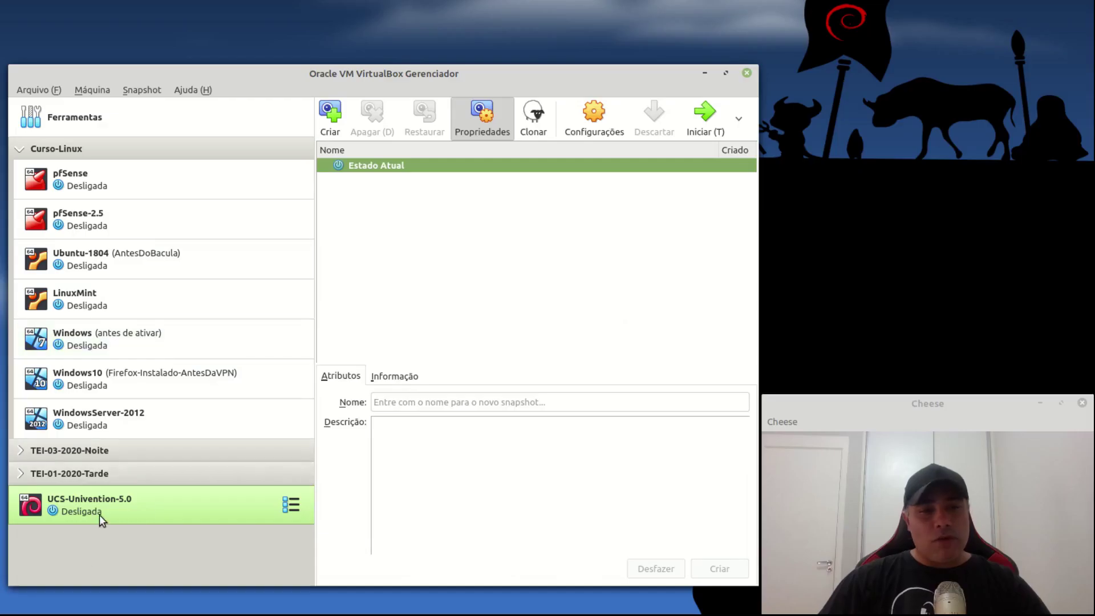
# Place UCS-Univention-5.0 below Ubuntu-1804 in the Curso-Linux group and disable the UTC hardware clock in its system settings
pyautogui.moveTo(104, 509); pyautogui.dragTo(95, 279)
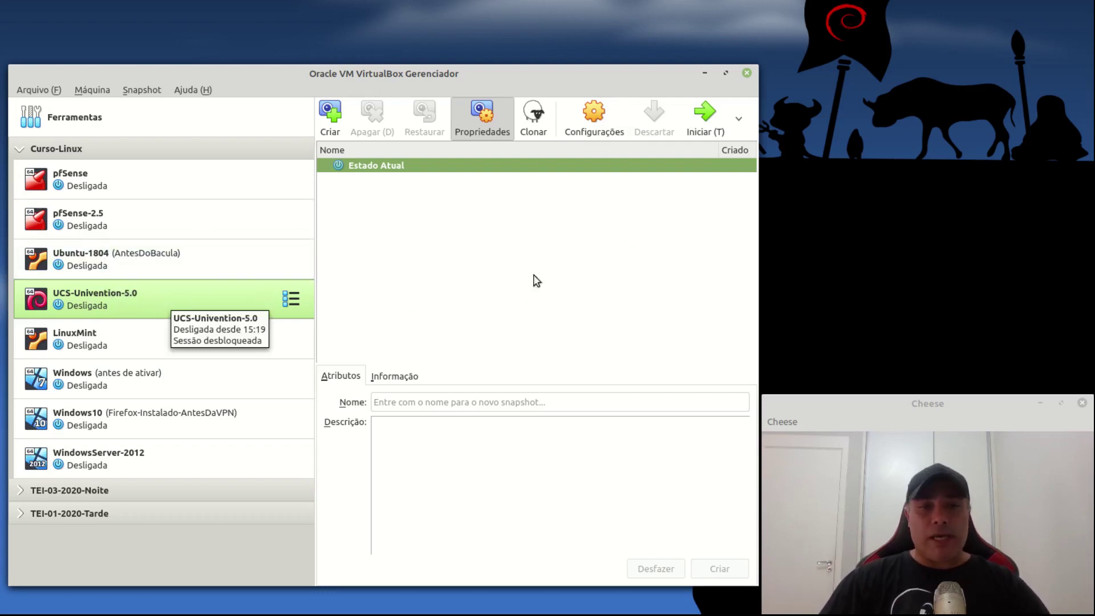
pyautogui.click(587, 121)
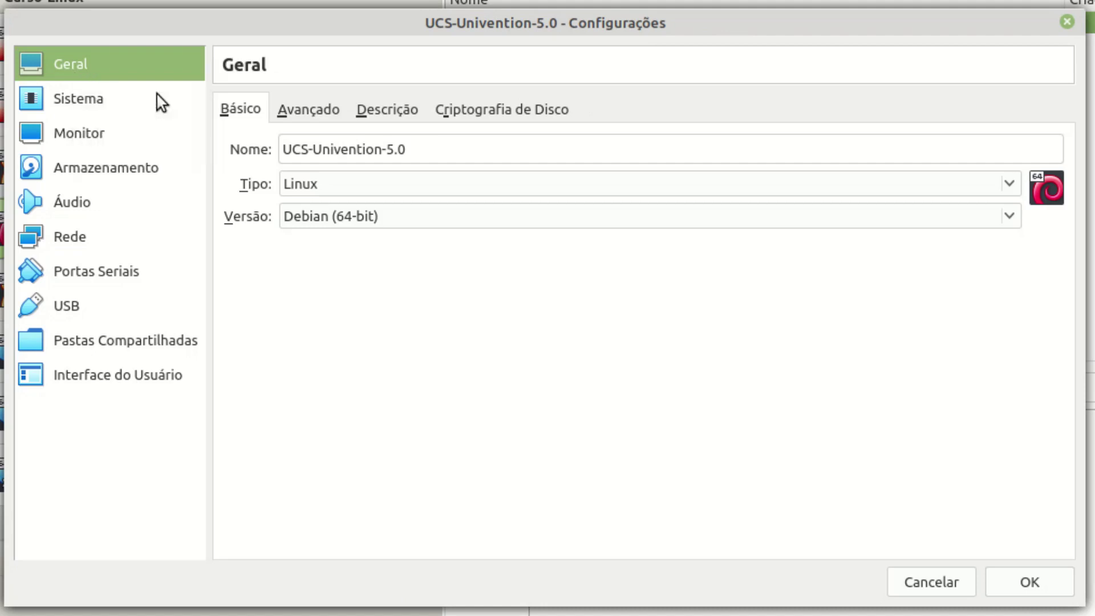
pyautogui.click(102, 106)
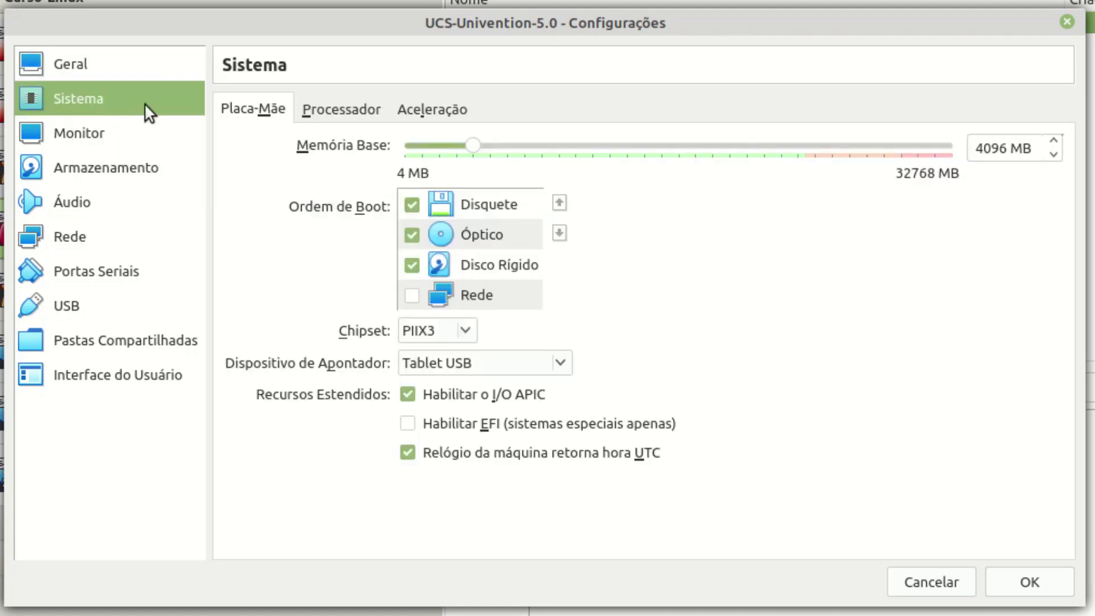
pyautogui.click(434, 459)
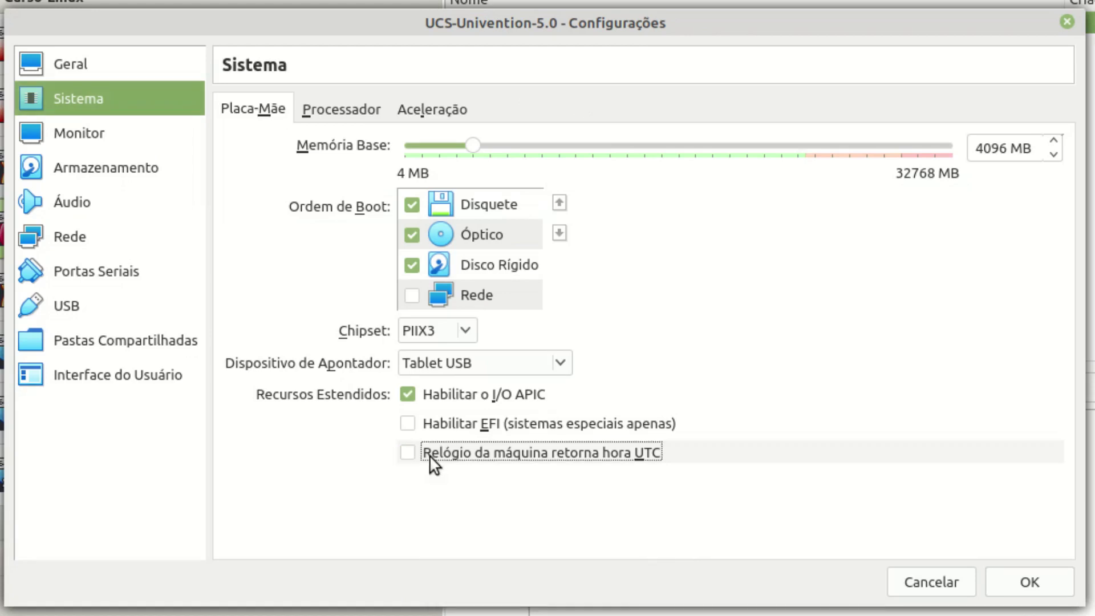
# Assign 2 processors to the virtual machine and enable PAE/NX
pyautogui.click(338, 108)
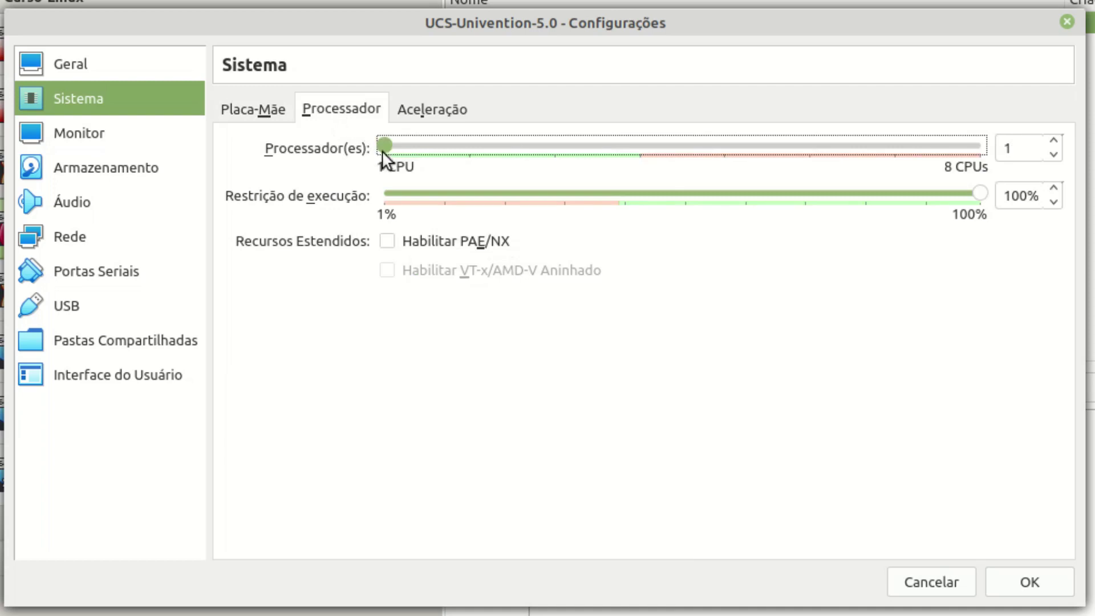
pyautogui.moveTo(383, 146); pyautogui.dragTo(476, 147)
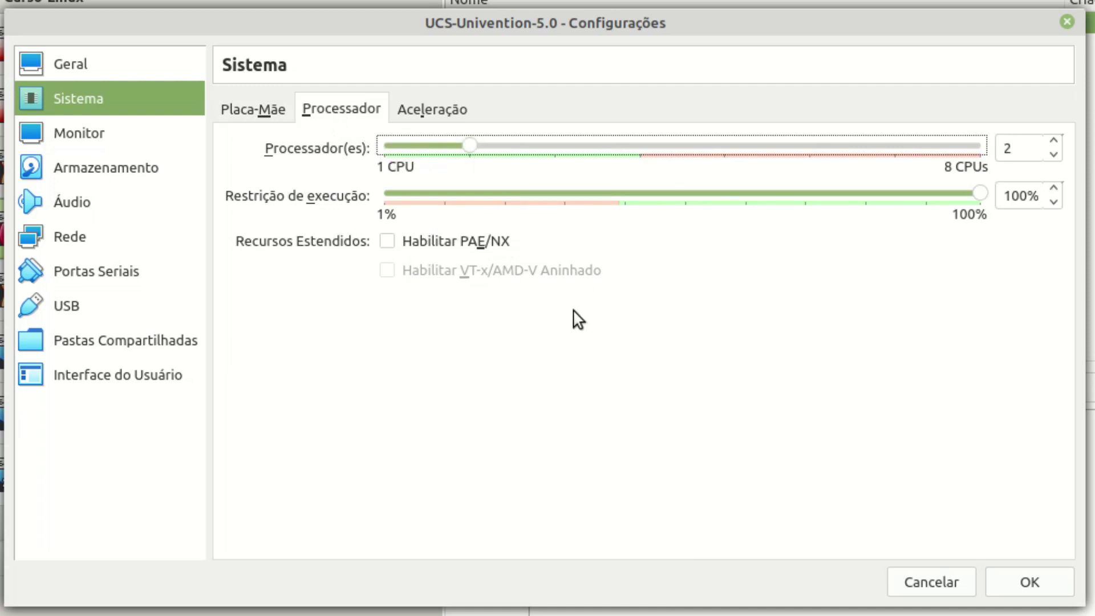
pyautogui.click(454, 242)
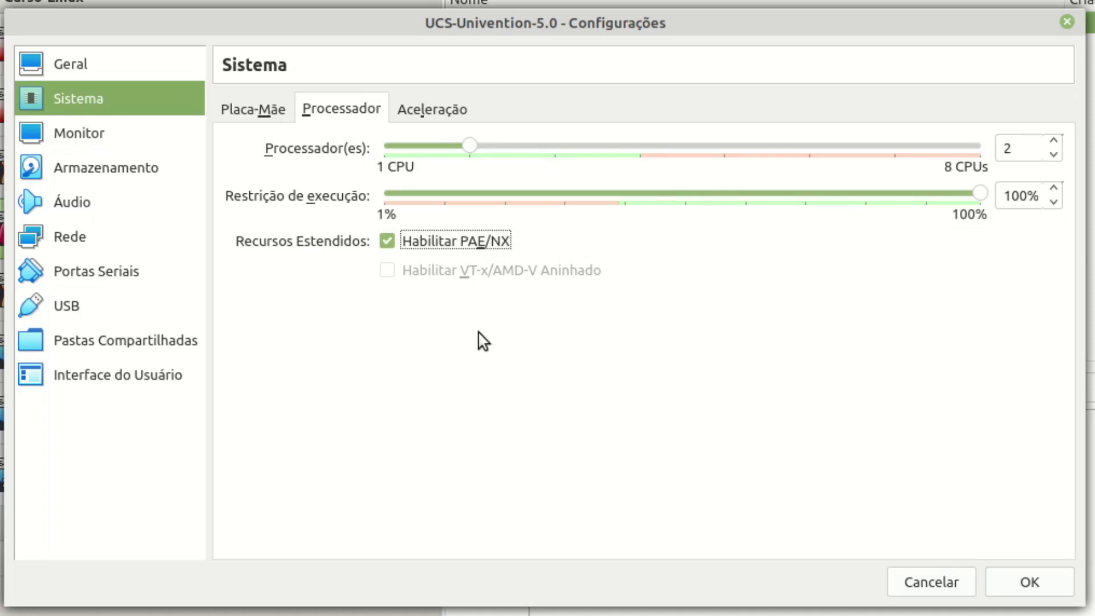
# Enable 3D acceleration and set the video memory to 128 MB in the virtual machine's display settings
pyautogui.click(96, 136)
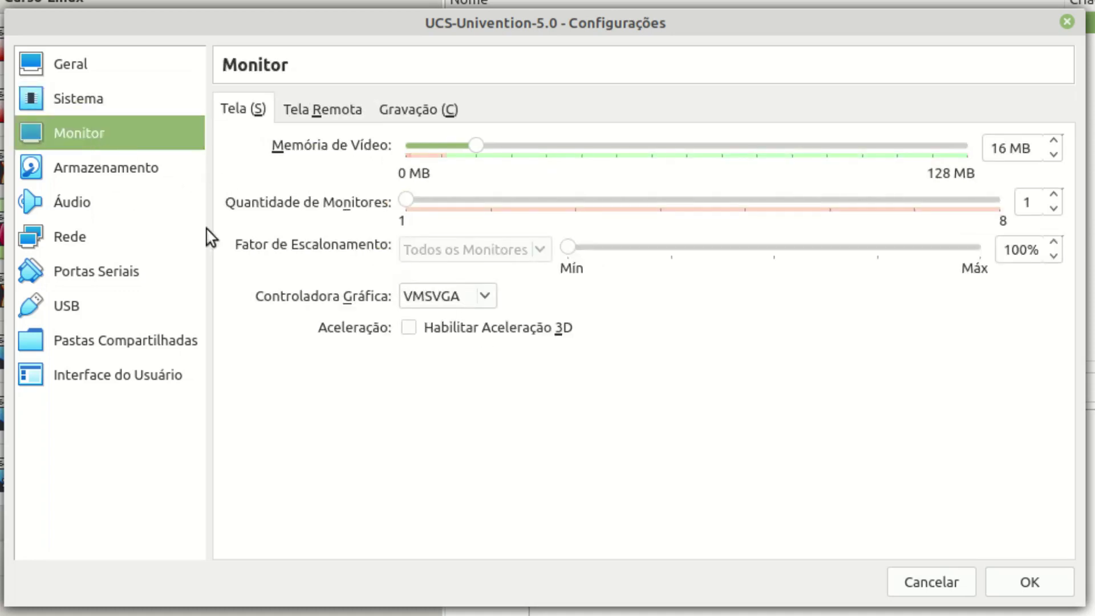
pyautogui.click(496, 328)
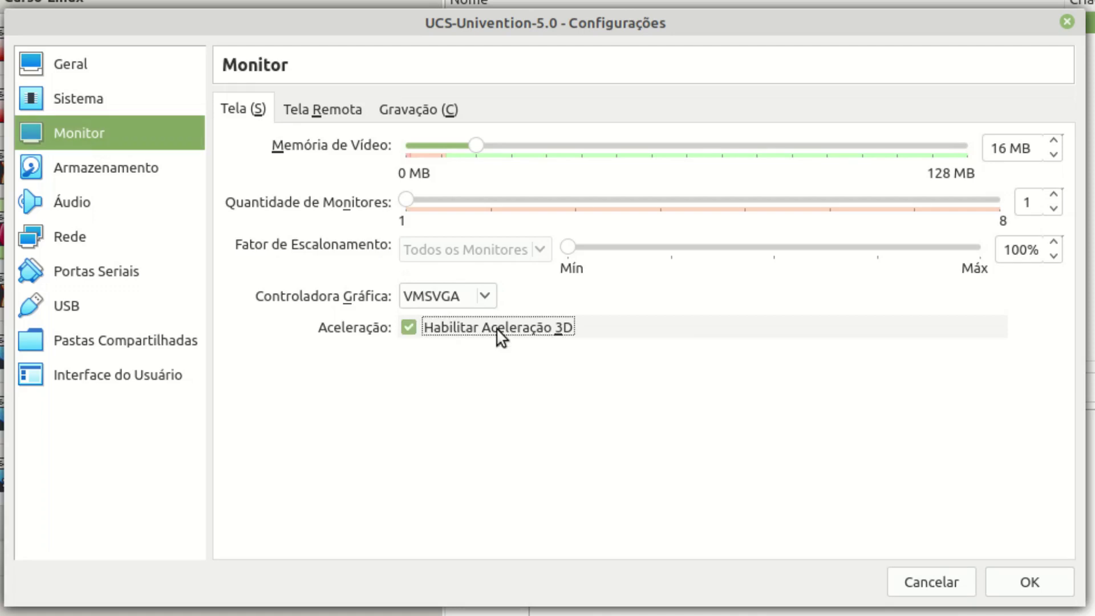
pyautogui.moveTo(475, 146); pyautogui.dragTo(987, 156)
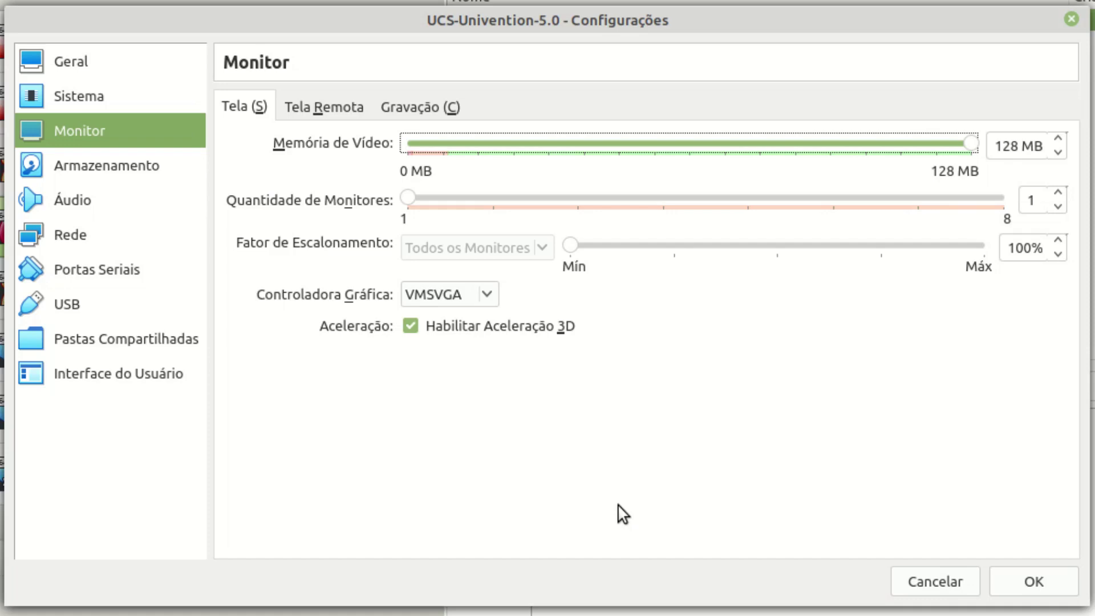
# Disable audio for the UCS-Univention-5.0 virtual machine
pyautogui.click(137, 168)
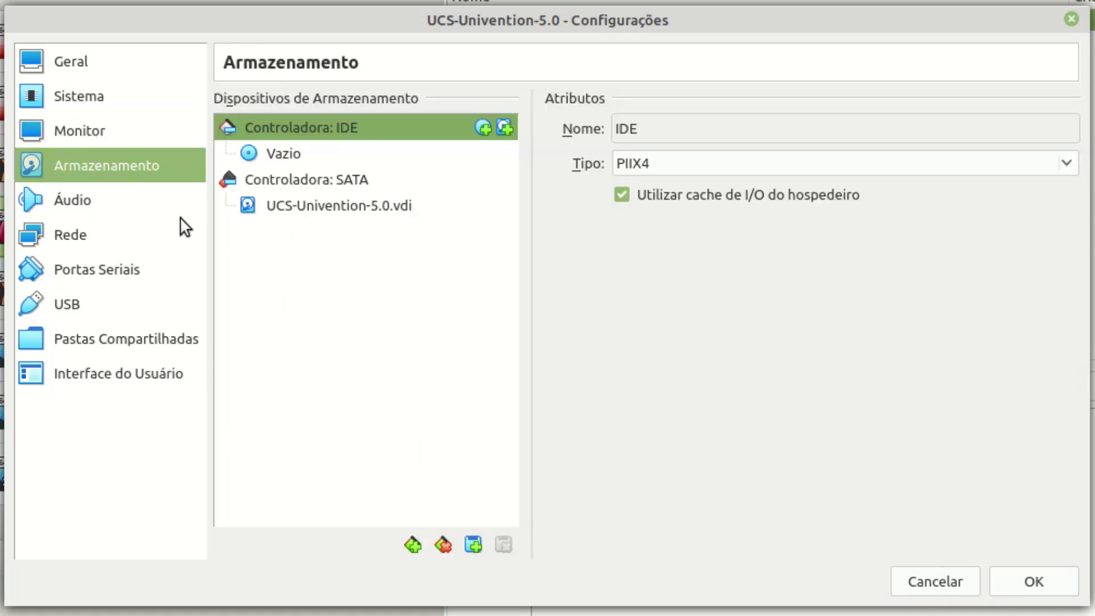
pyautogui.click(97, 201)
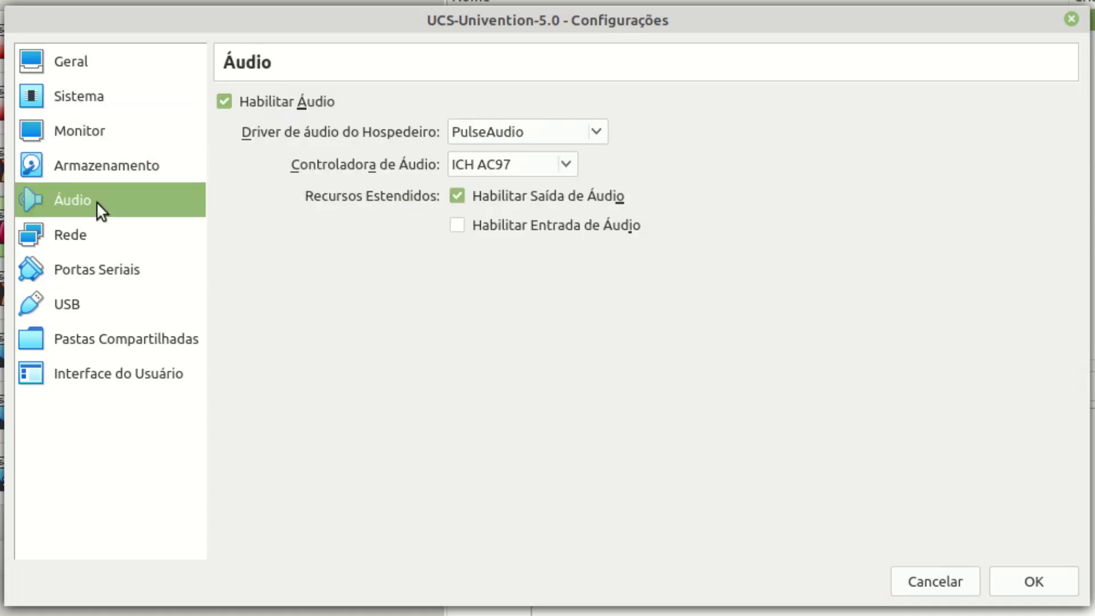
pyautogui.click(260, 104)
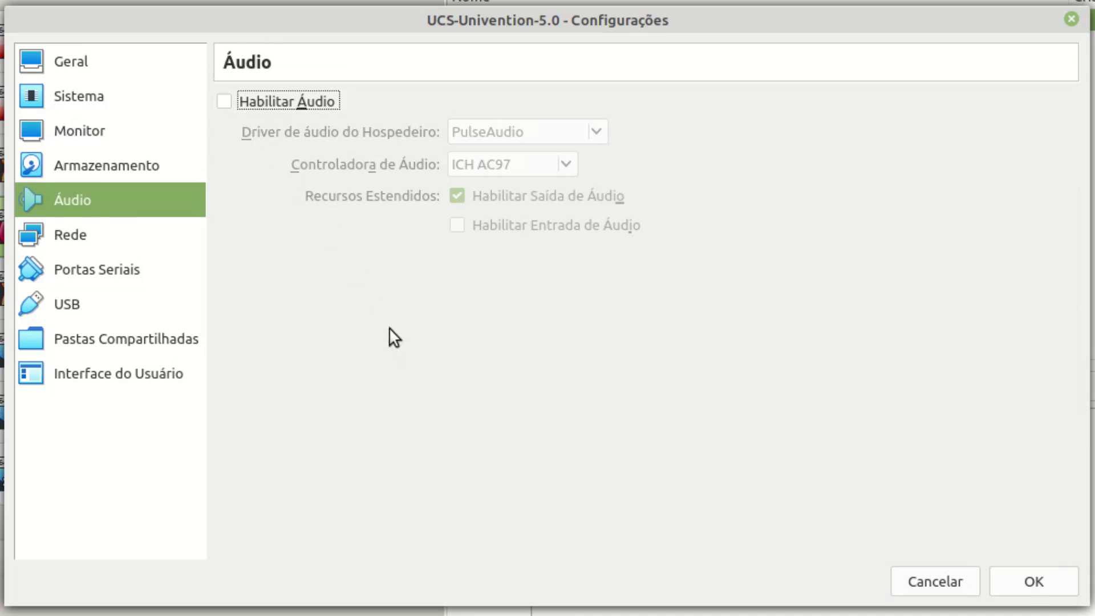
# Connect network adapter 1 to the internal network intnet and save the virtual machine's settings
pyautogui.click(86, 238)
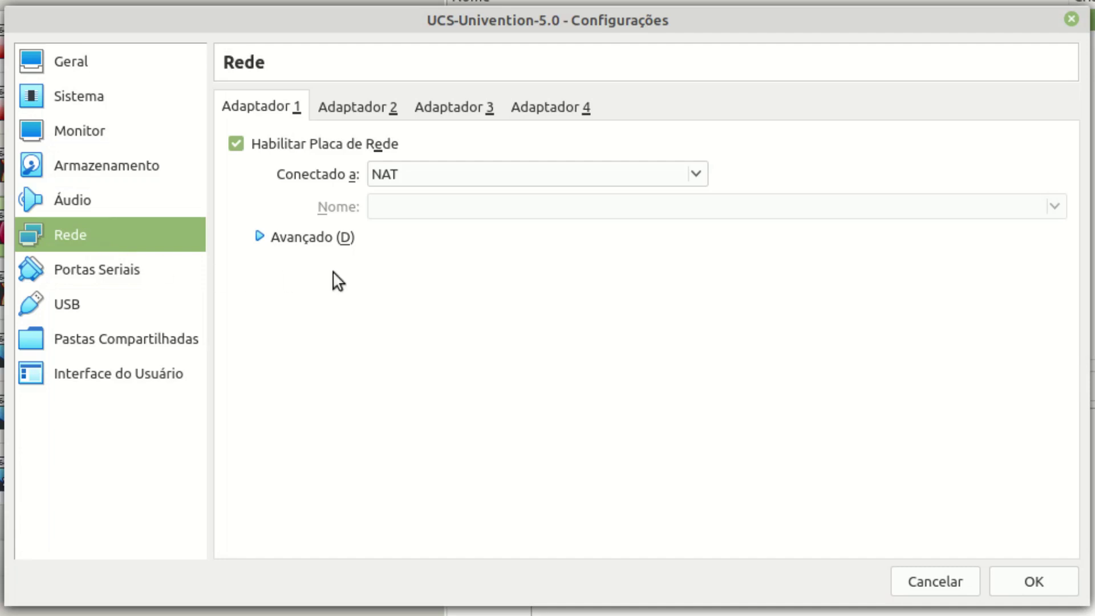
pyautogui.click(688, 174)
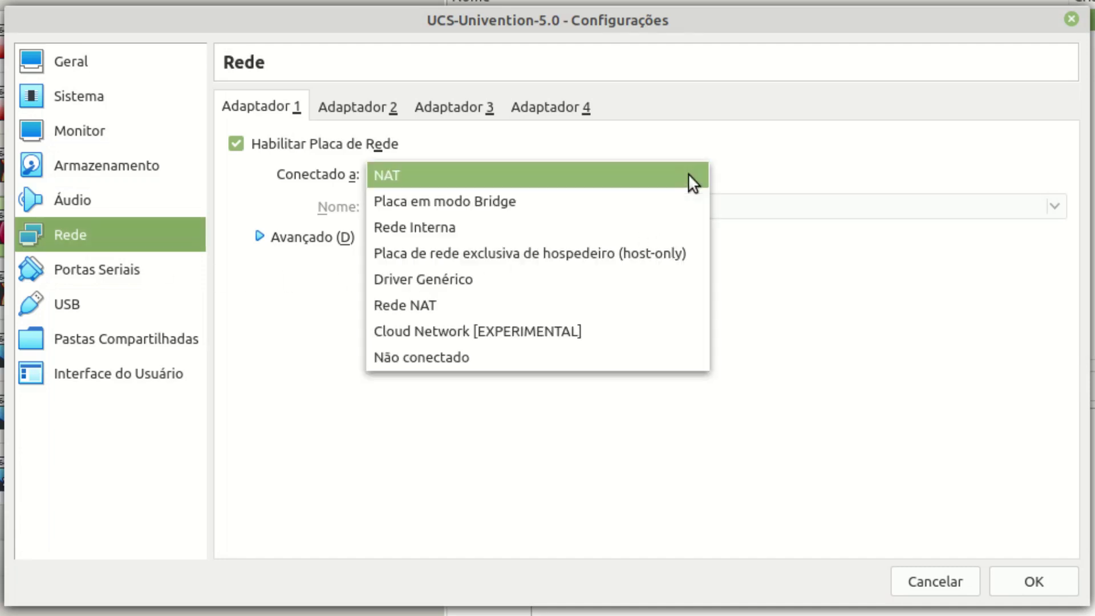
pyautogui.click(450, 231)
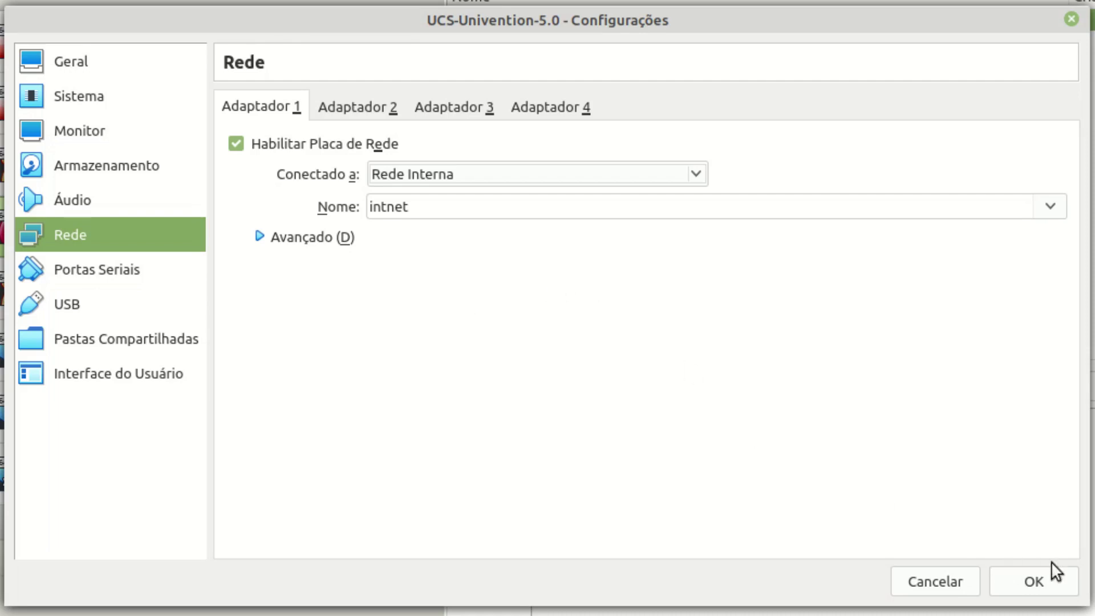
pyautogui.click(1040, 578)
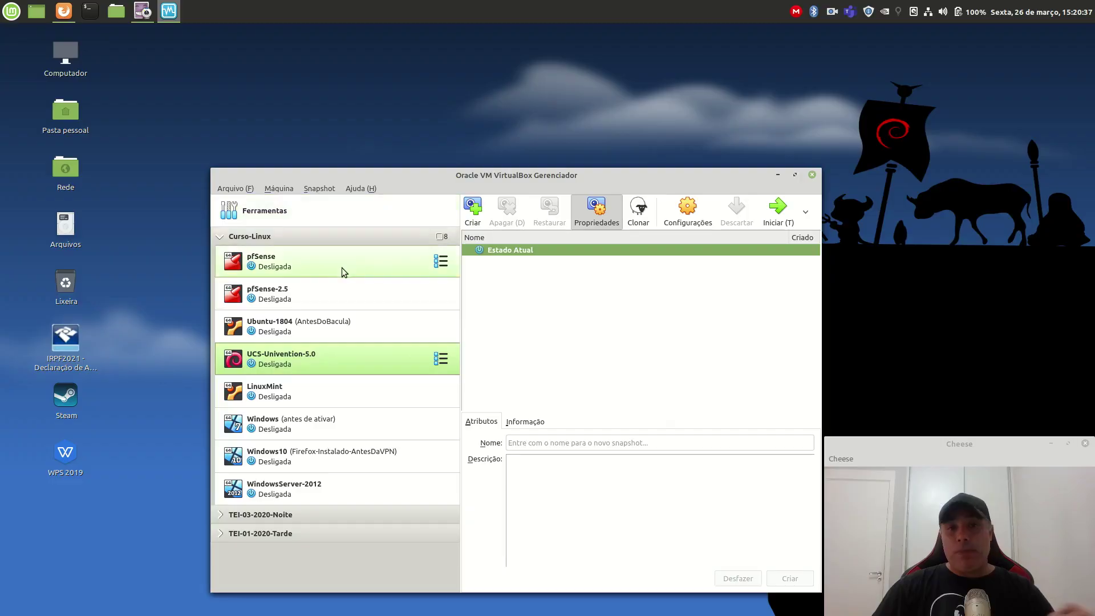
# Start the pfSense-2.5 virtual machine, place its window over the manager and dismiss the keyboard capture notice
pyautogui.click(295, 299)
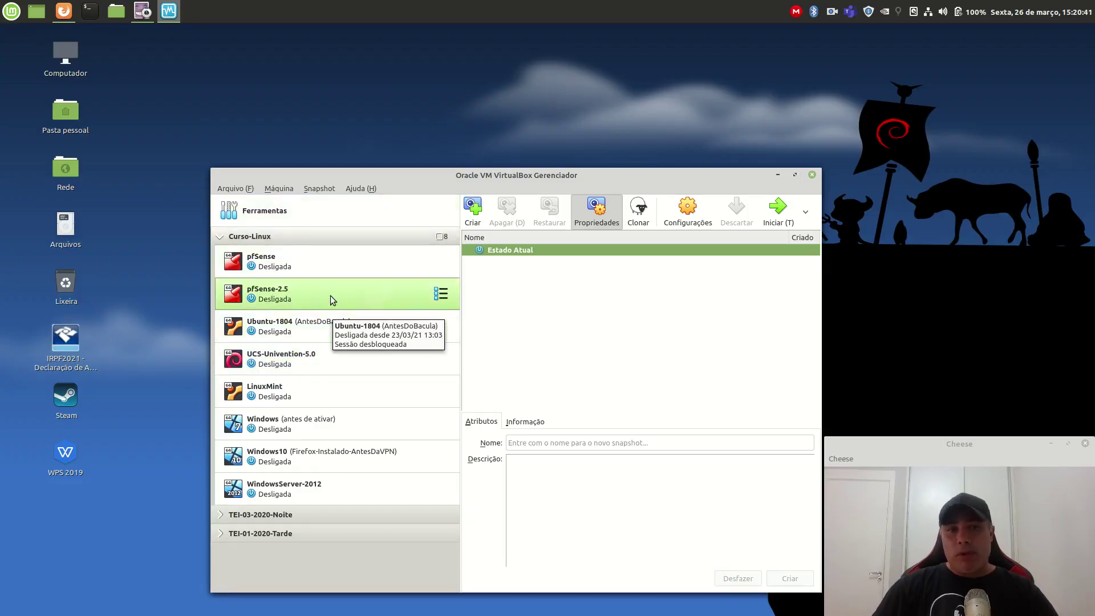
pyautogui.click(774, 210)
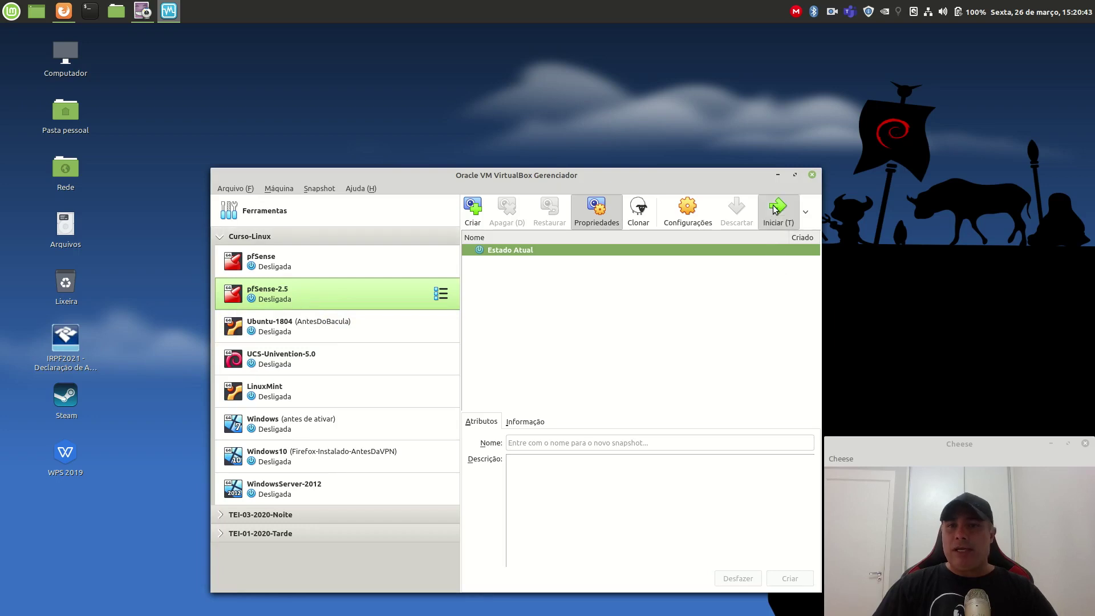
pyautogui.moveTo(802, 123); pyautogui.dragTo(467, 261)
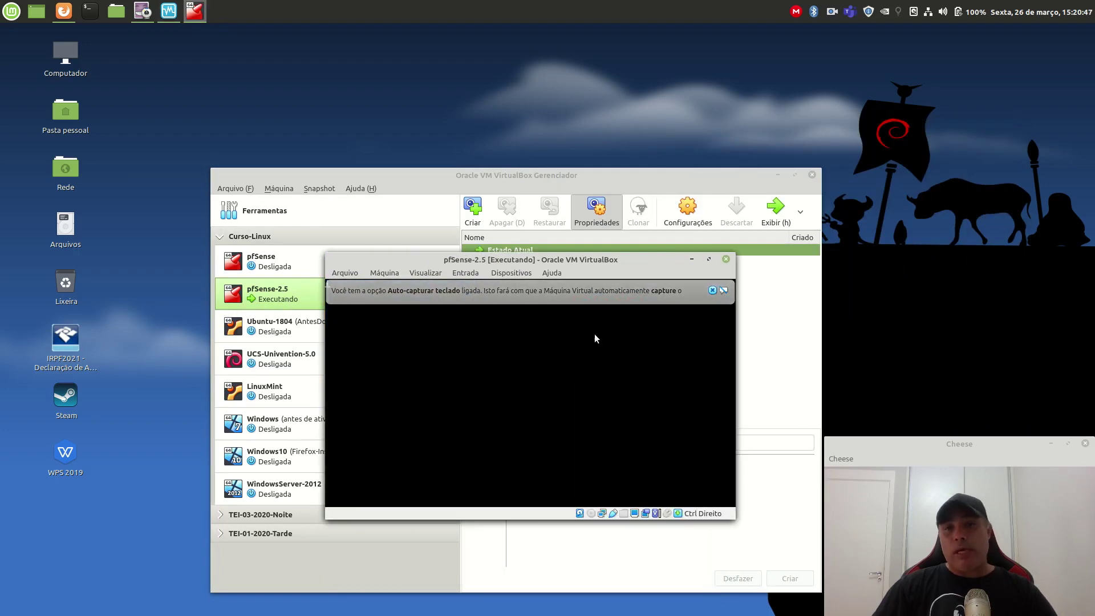
pyautogui.click(713, 291)
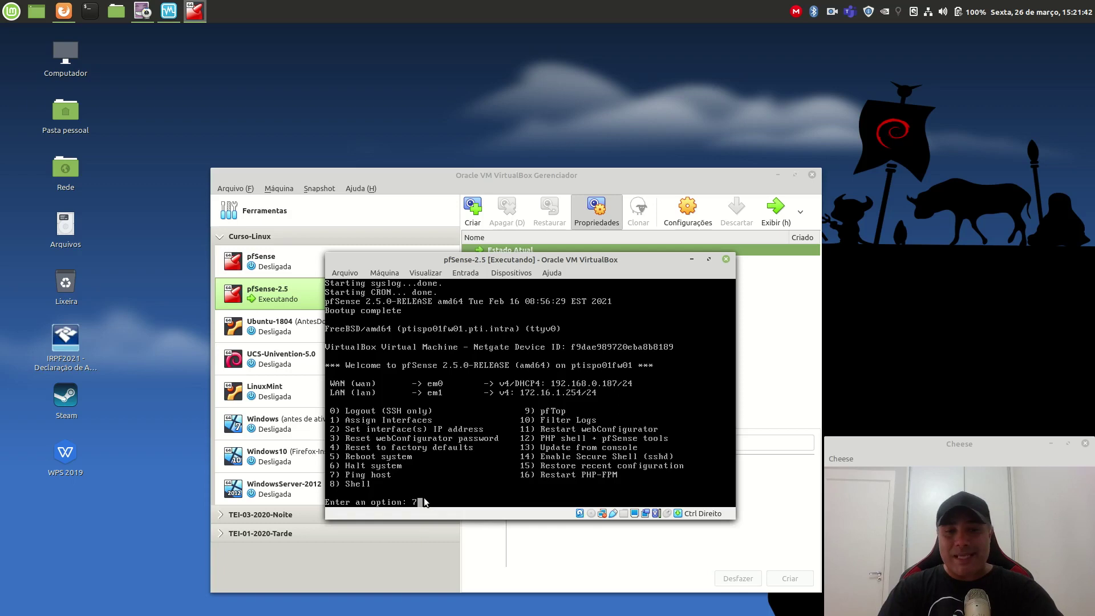
# Ping google.com with option 7 of the pfSense console, return to its menu and minimize the window
pyautogui.press('Return')
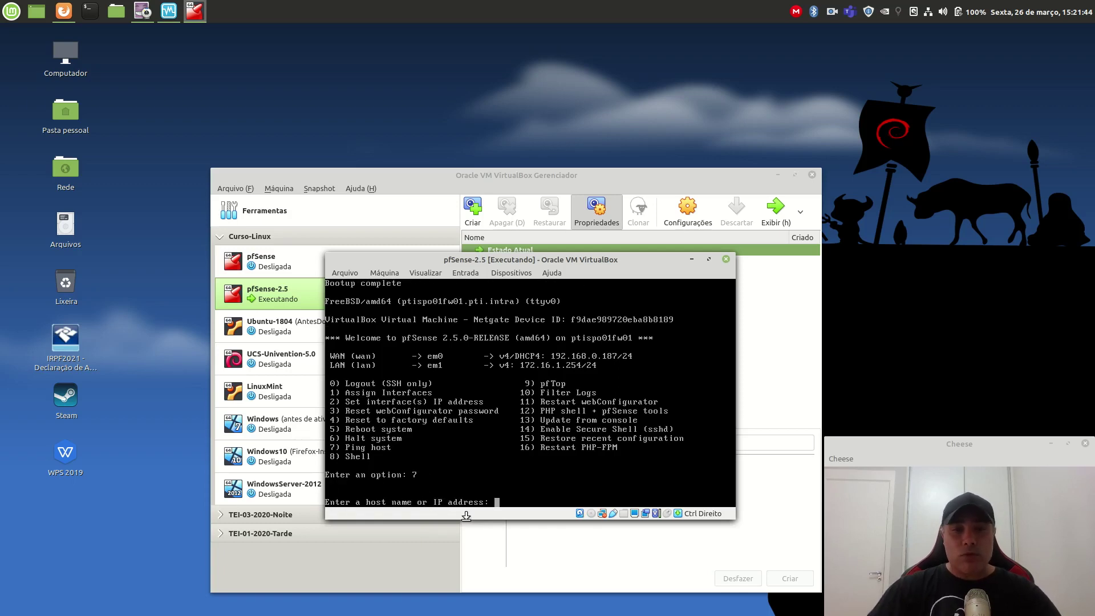
pyautogui.write('google.com')
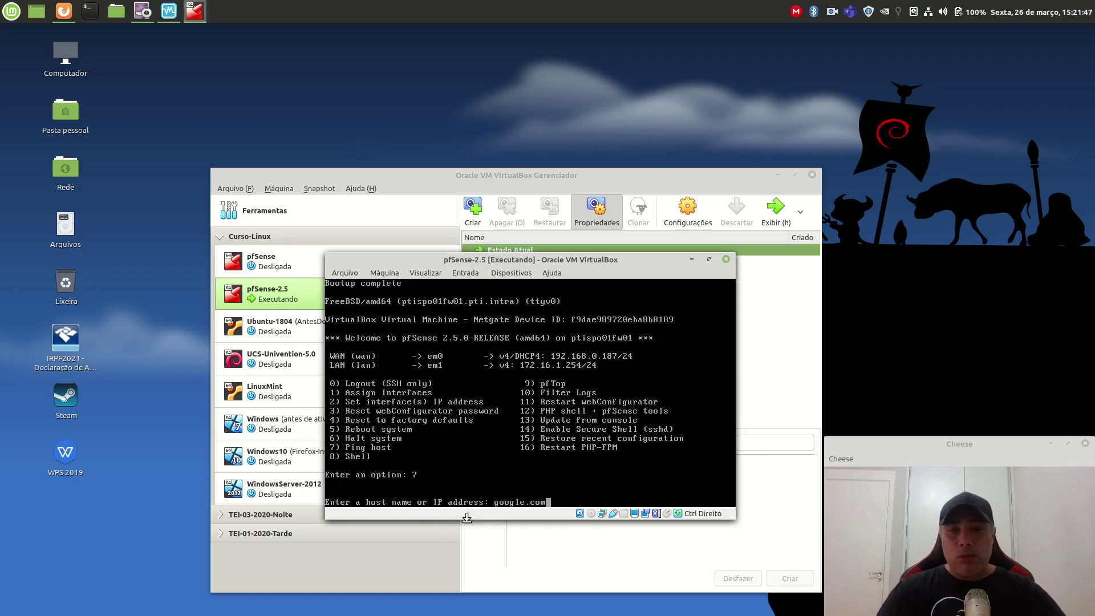
pyautogui.press('Return')
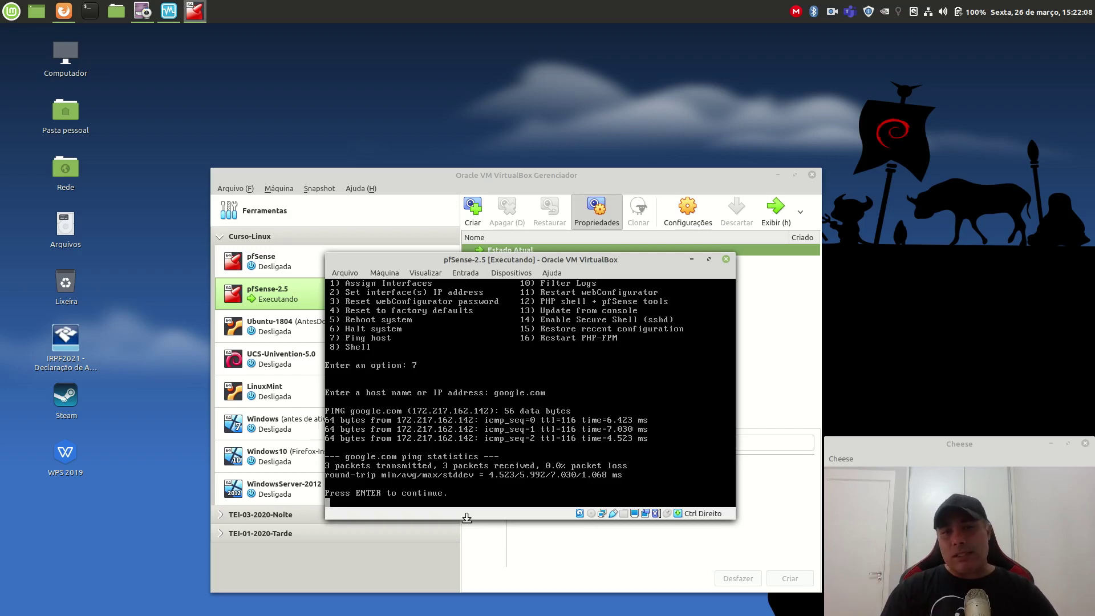
pyautogui.press('Return')
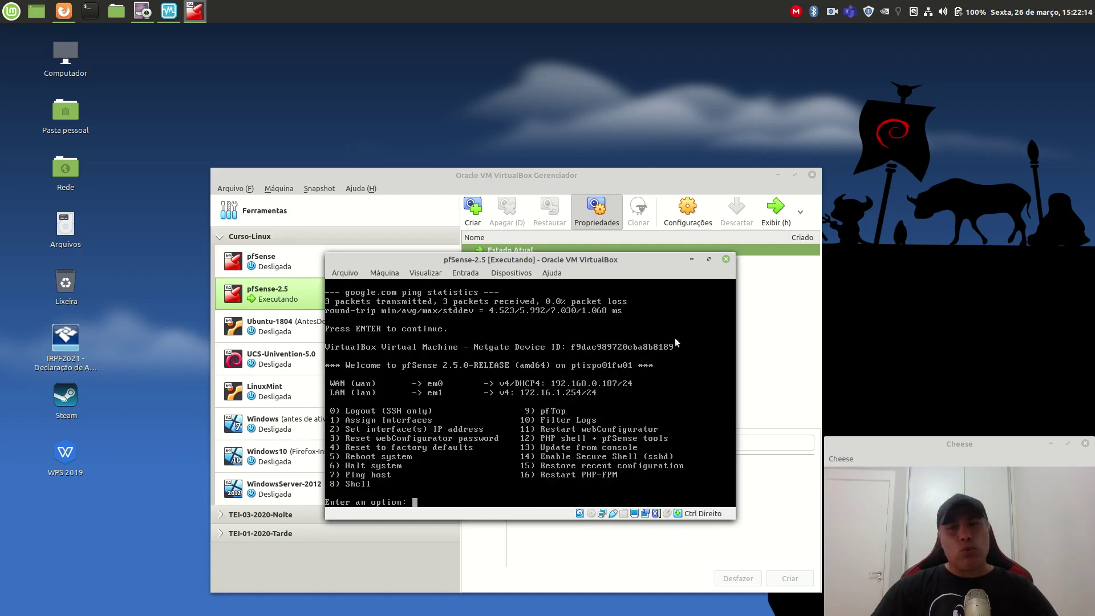
pyautogui.click(692, 260)
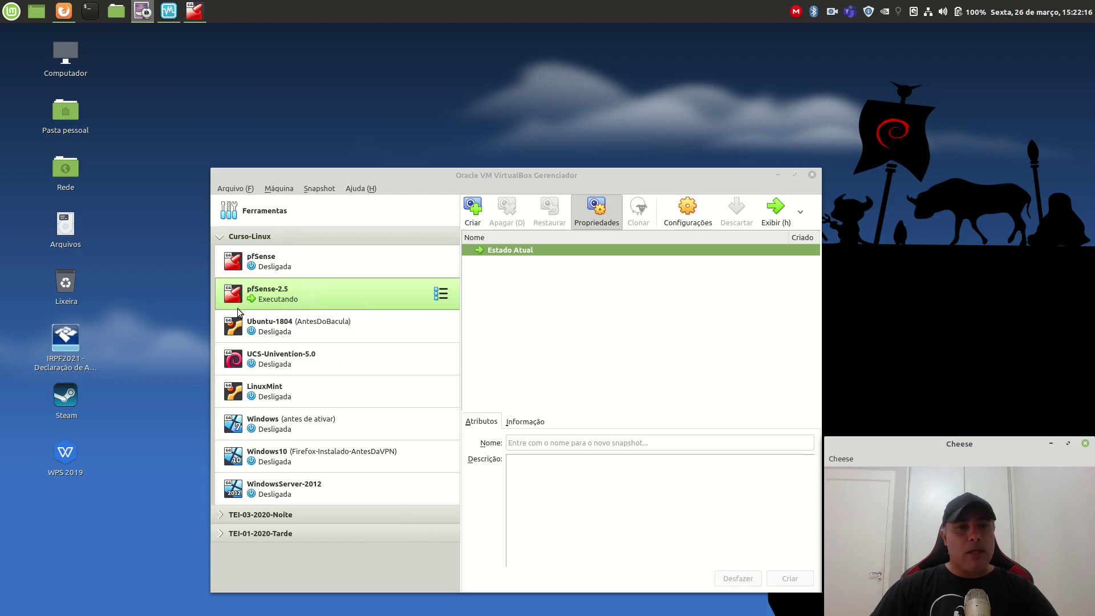
# Start the UCS-Univention-5.0 virtual machine and move its boot disk selection dialog fully into view
pyautogui.click(285, 361)
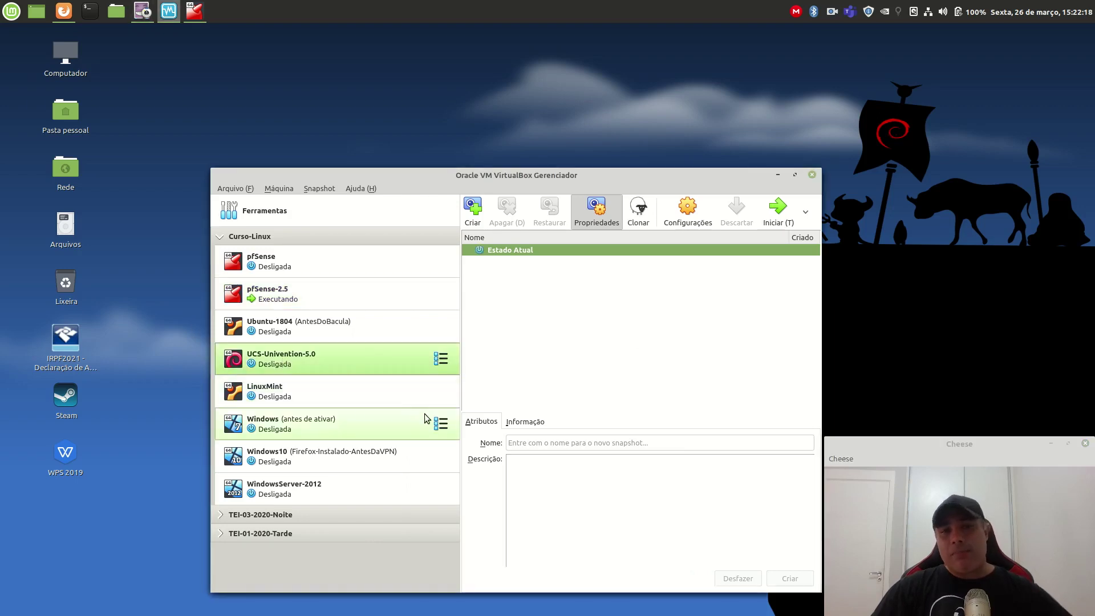
pyautogui.click(777, 211)
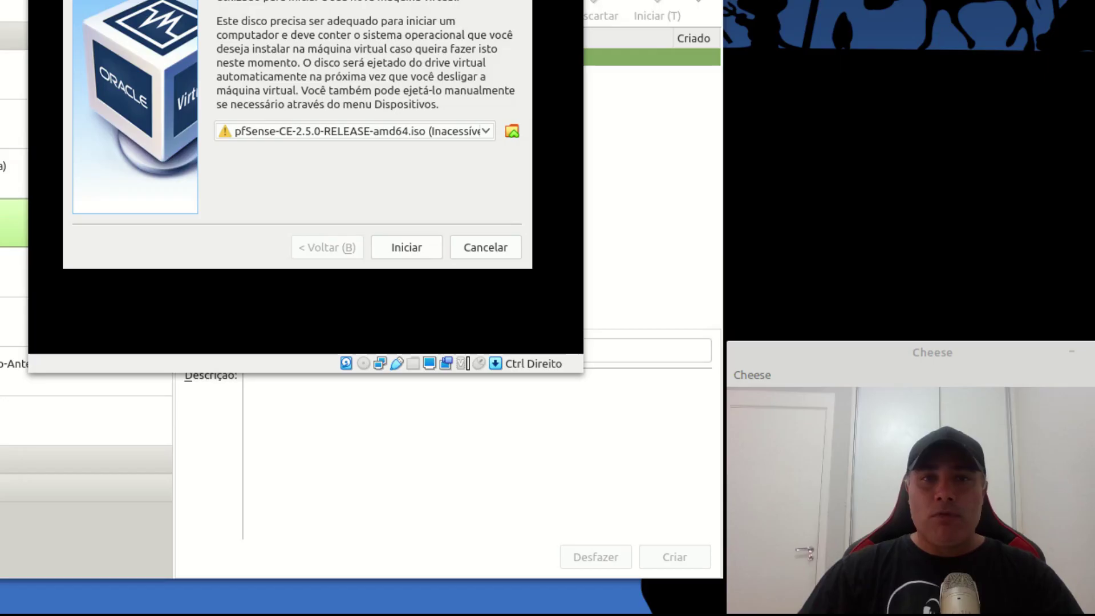
pyautogui.moveTo(564, 176); pyautogui.dragTo(564, 330)
pyautogui.moveTo(330, 178); pyautogui.dragTo(328, 179)
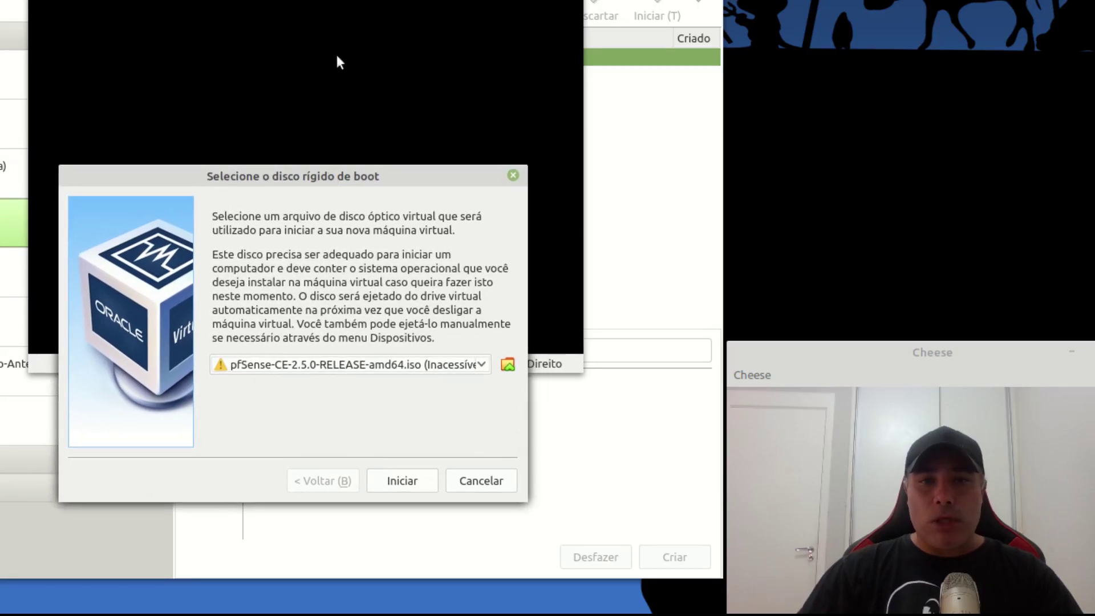
# Add ucs_5.0-0-rc0-amd64.iso from the Downloads folder as the boot disk and boot the virtual machine from it
pyautogui.click(508, 364)
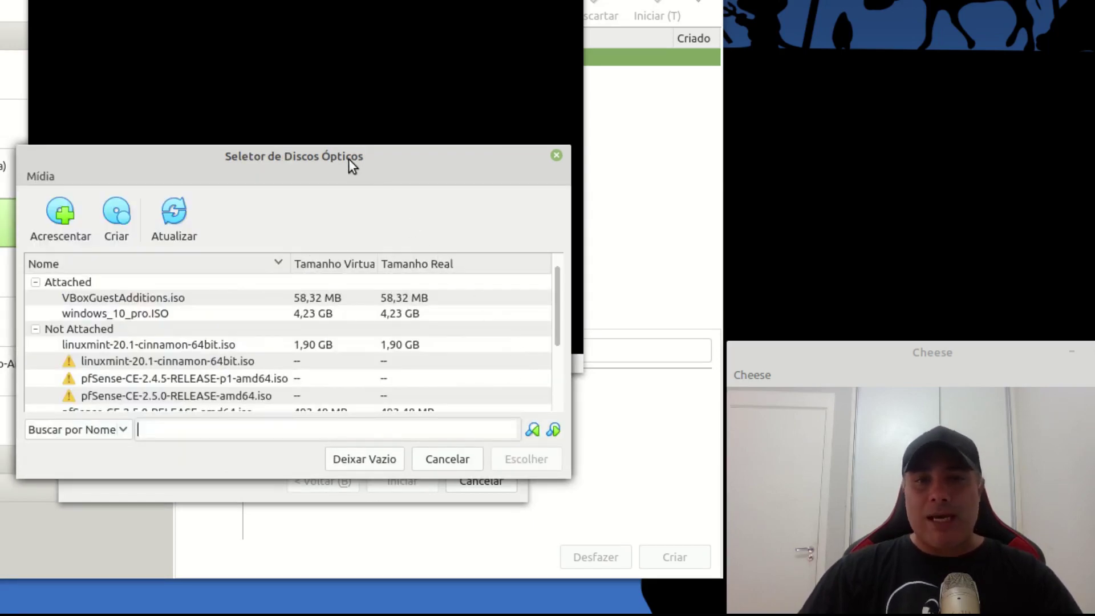
pyautogui.click(61, 212)
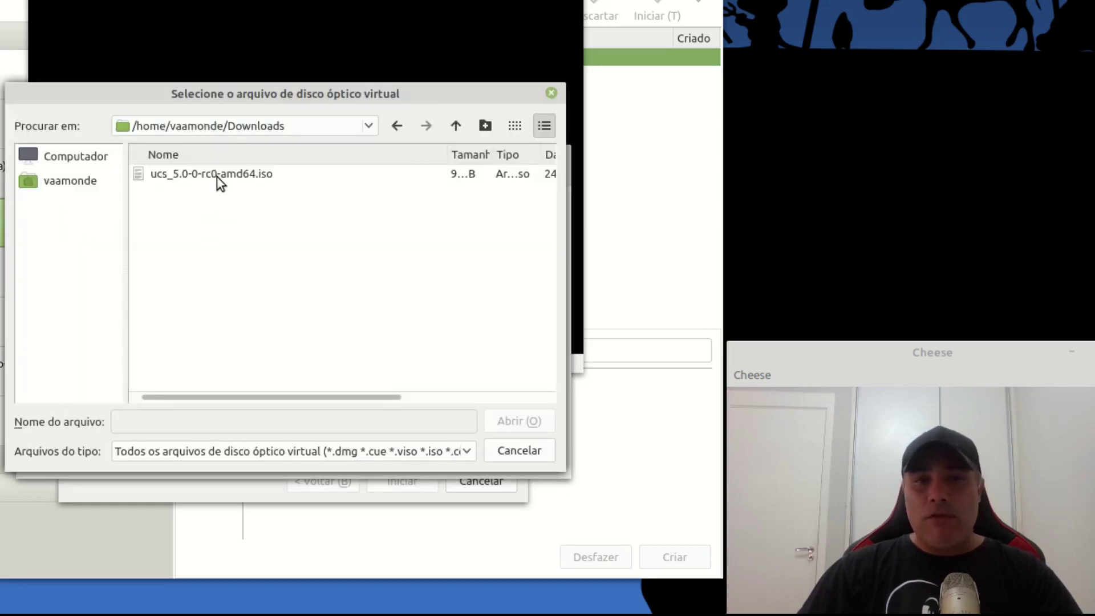
pyautogui.click(217, 177)
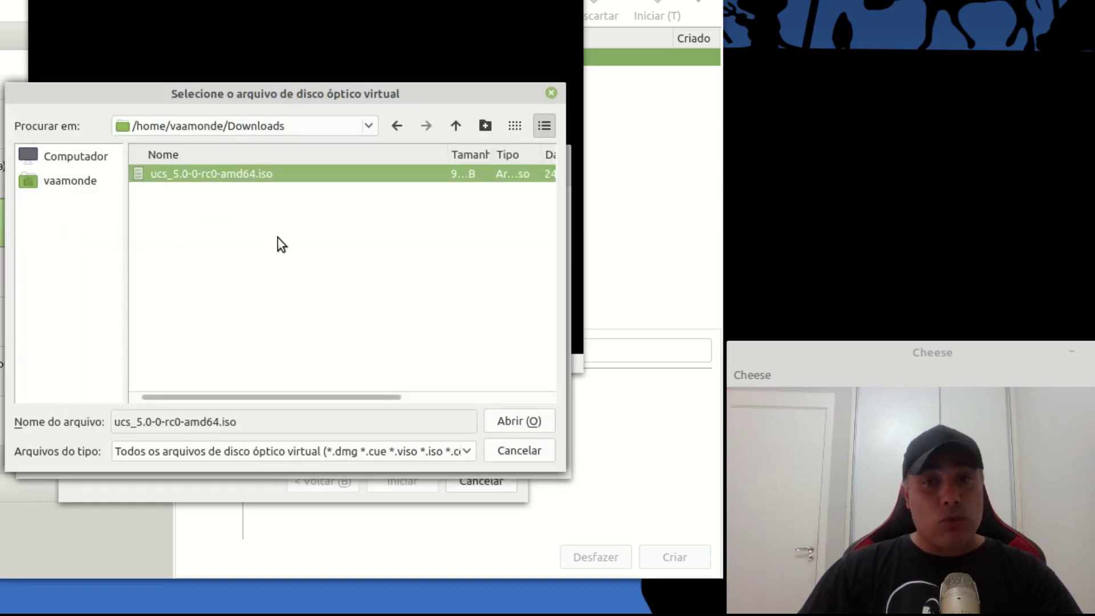
pyautogui.click(531, 426)
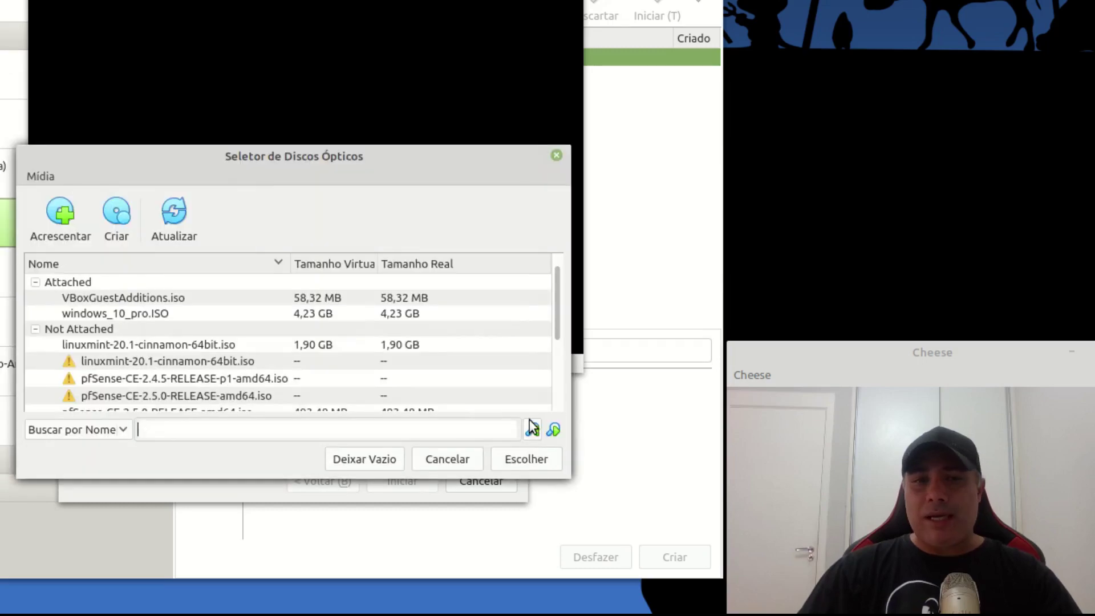
pyautogui.moveTo(555, 303); pyautogui.dragTo(553, 377)
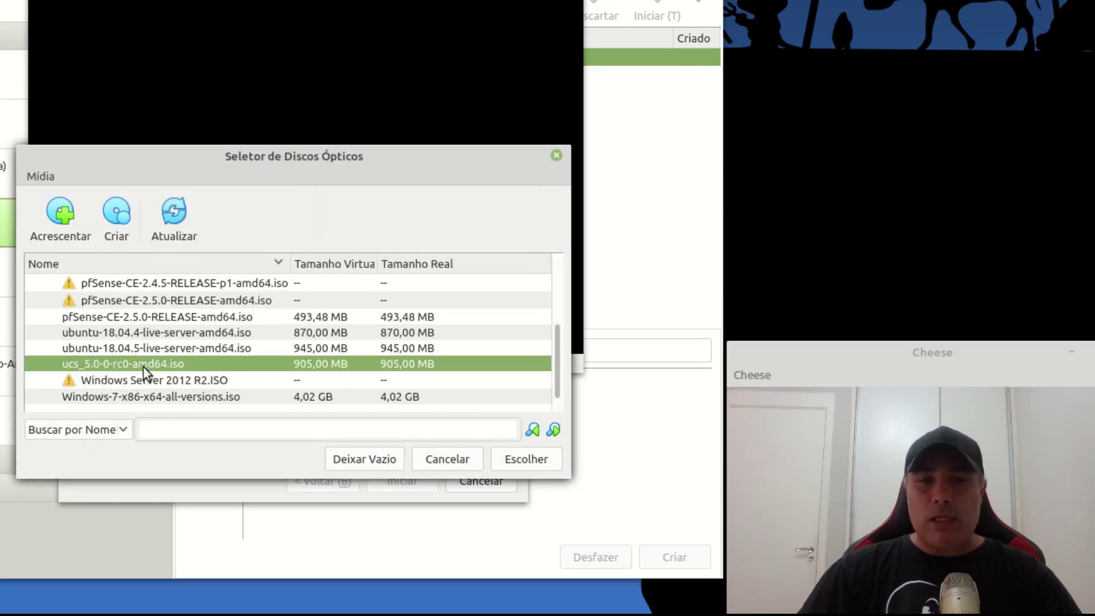
pyautogui.click(524, 462)
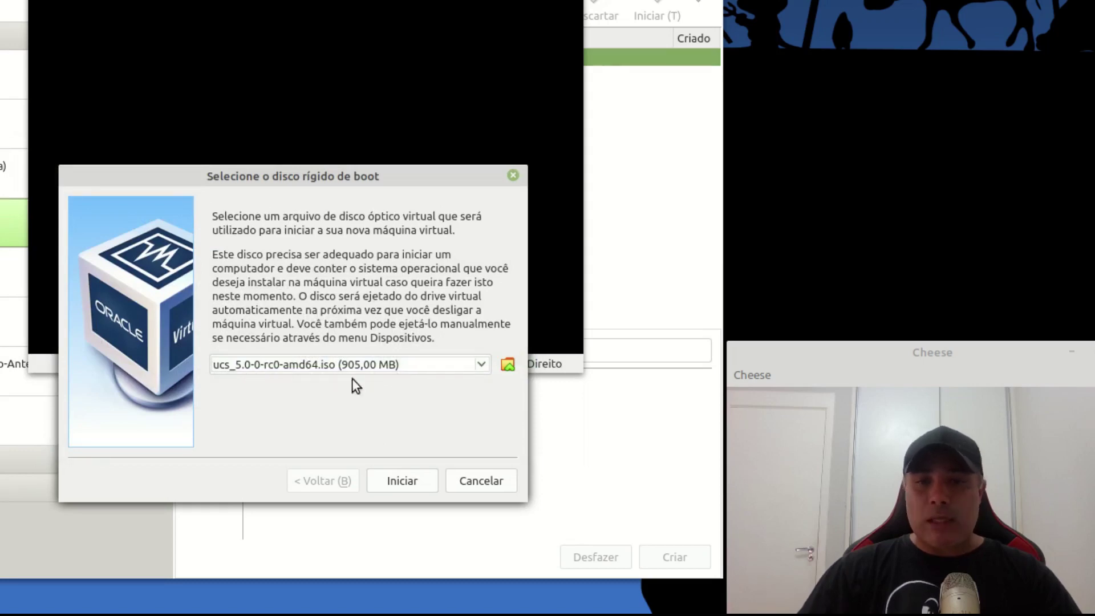
pyautogui.click(408, 482)
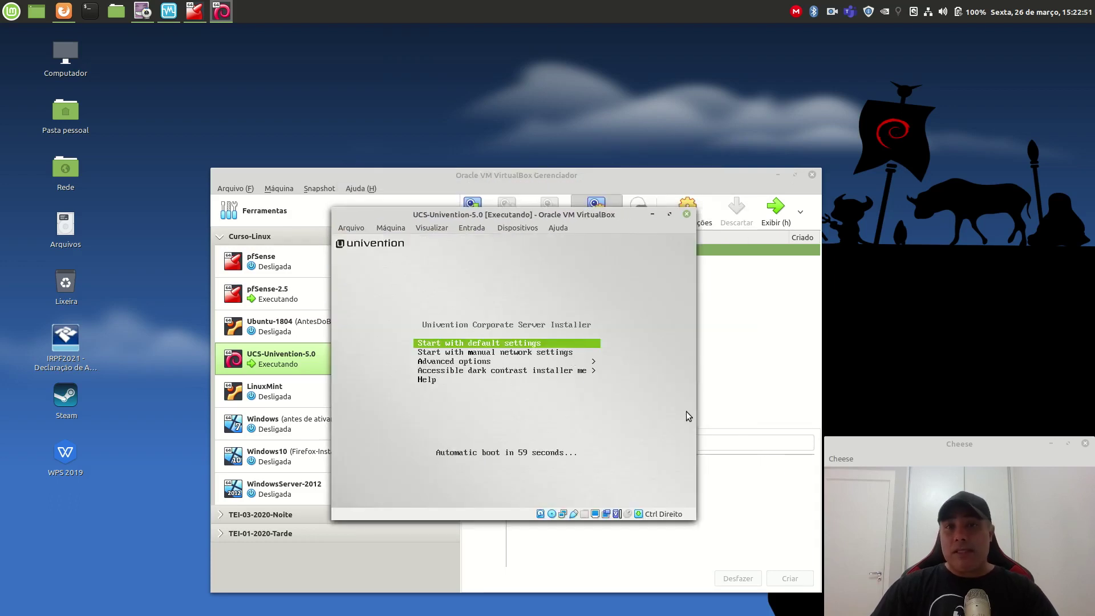
# Examine the boot options of the Univention Corporate Server installer, from the default settings down to Help
pyautogui.moveTo(565, 214); pyautogui.dragTo(587, 223)
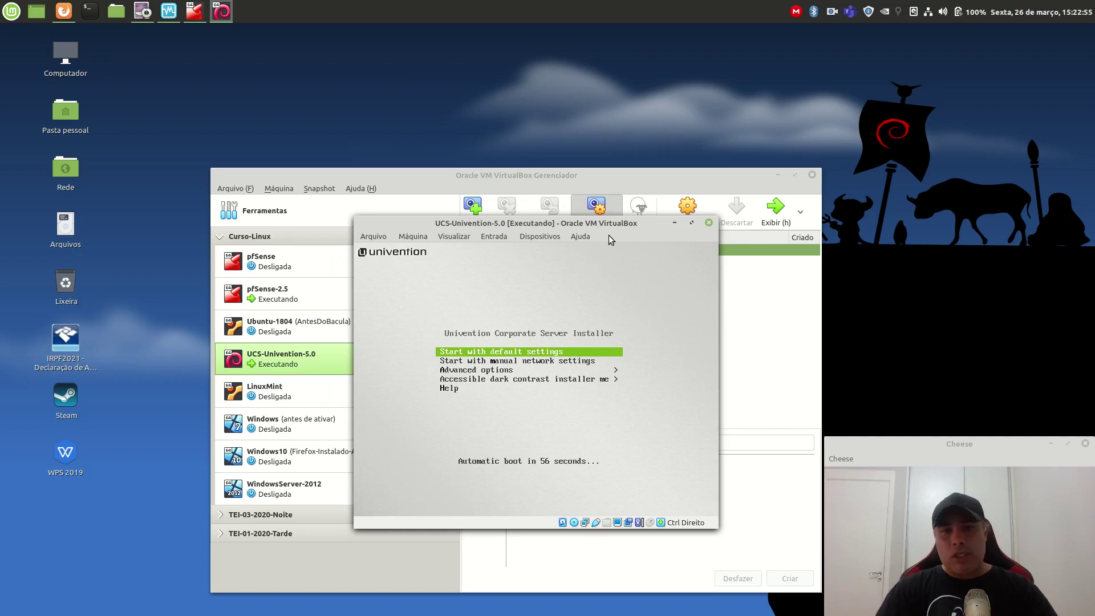
pyautogui.press('Down')
pyautogui.press('Up')
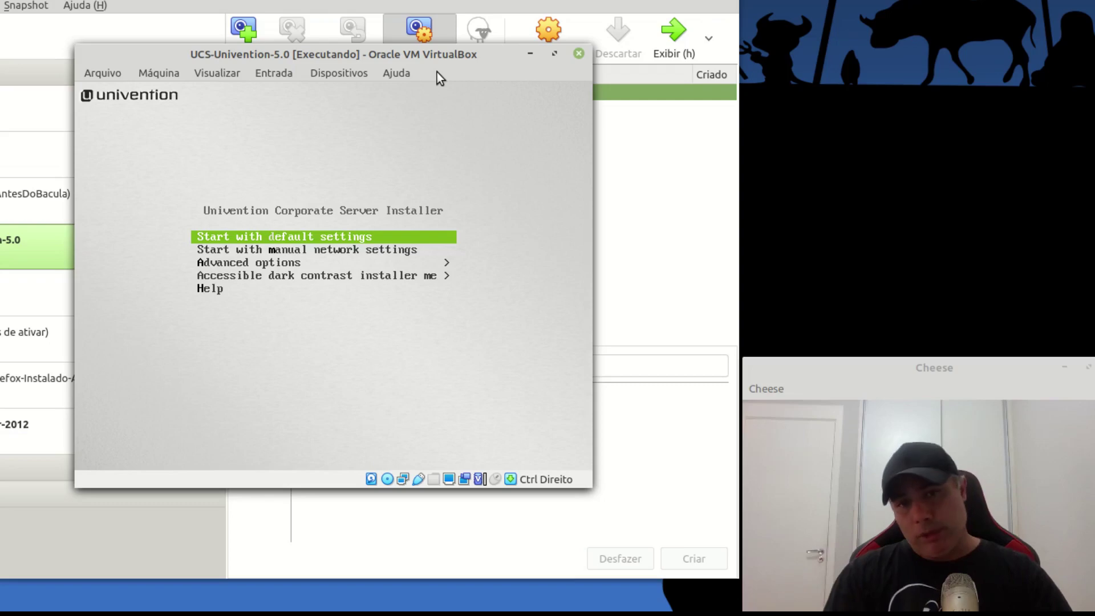
pyautogui.press('Down')
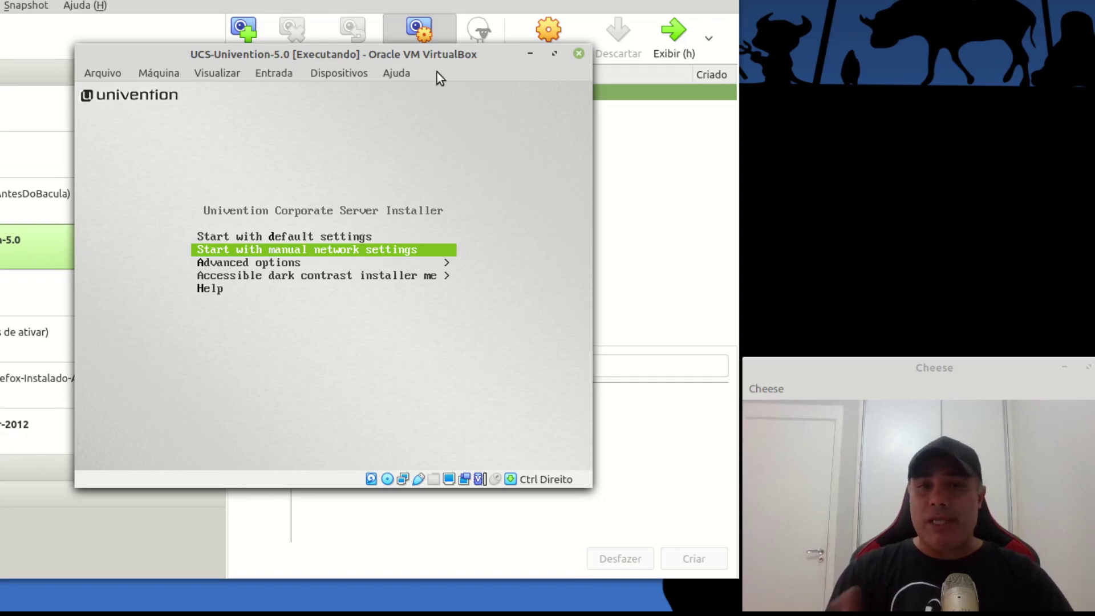
pyautogui.press('Down')
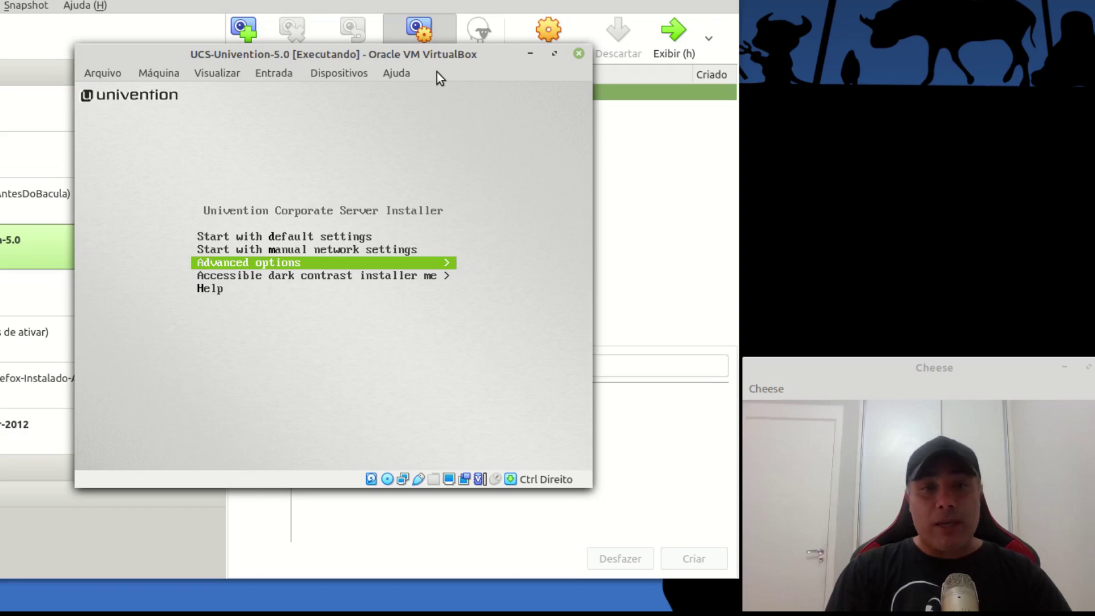
pyautogui.press('Down')
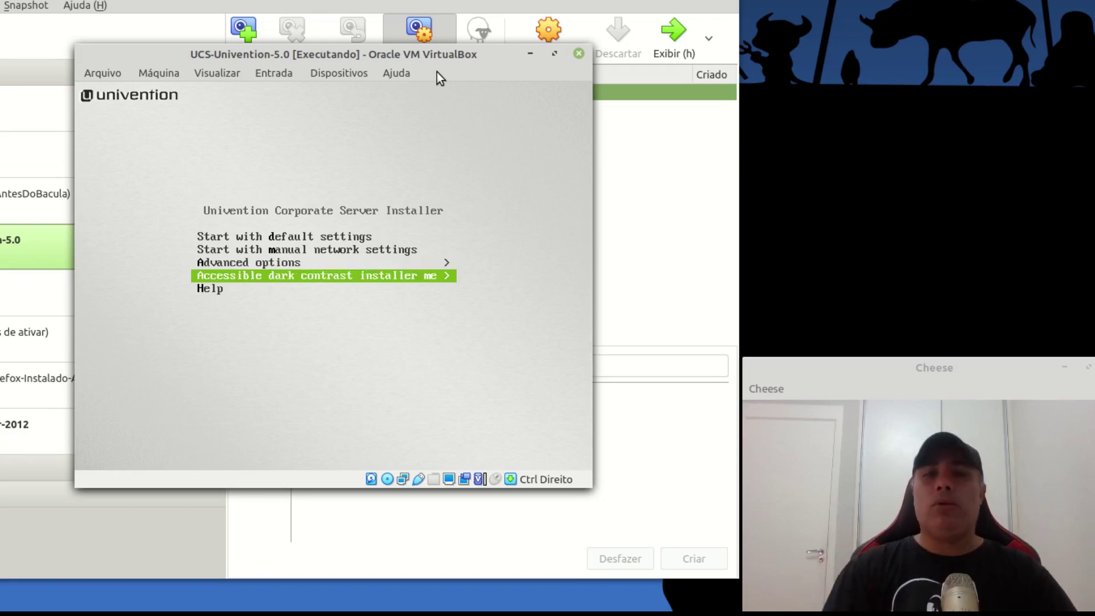
pyautogui.press('Down')
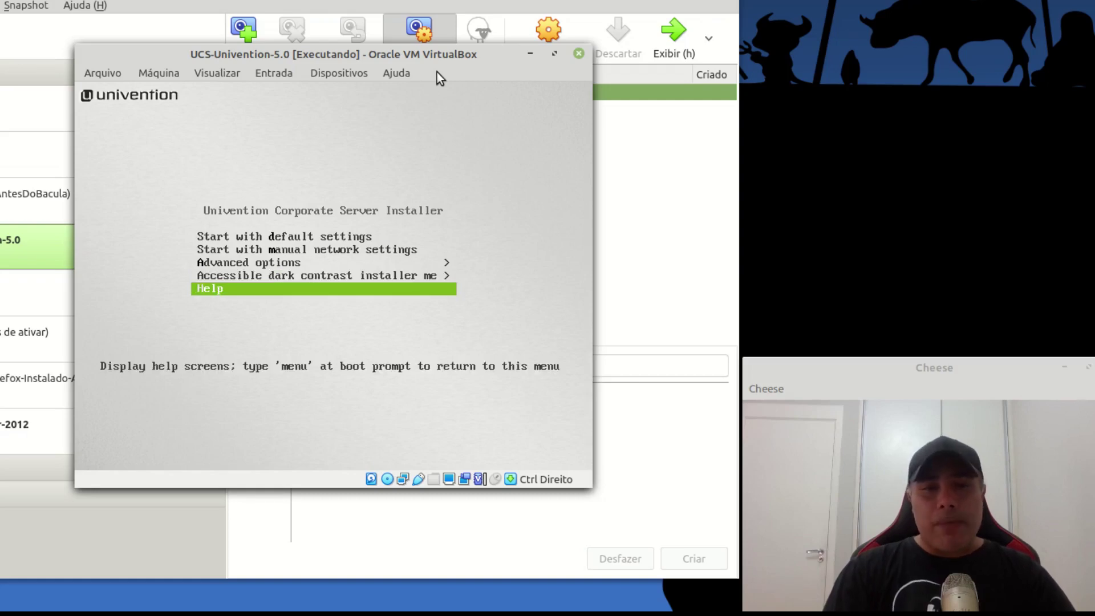
# Start the UCS installer with manual network settings and reposition the virtual machine window
pyautogui.press('Up')
pyautogui.press('Up')
pyautogui.press('Up')
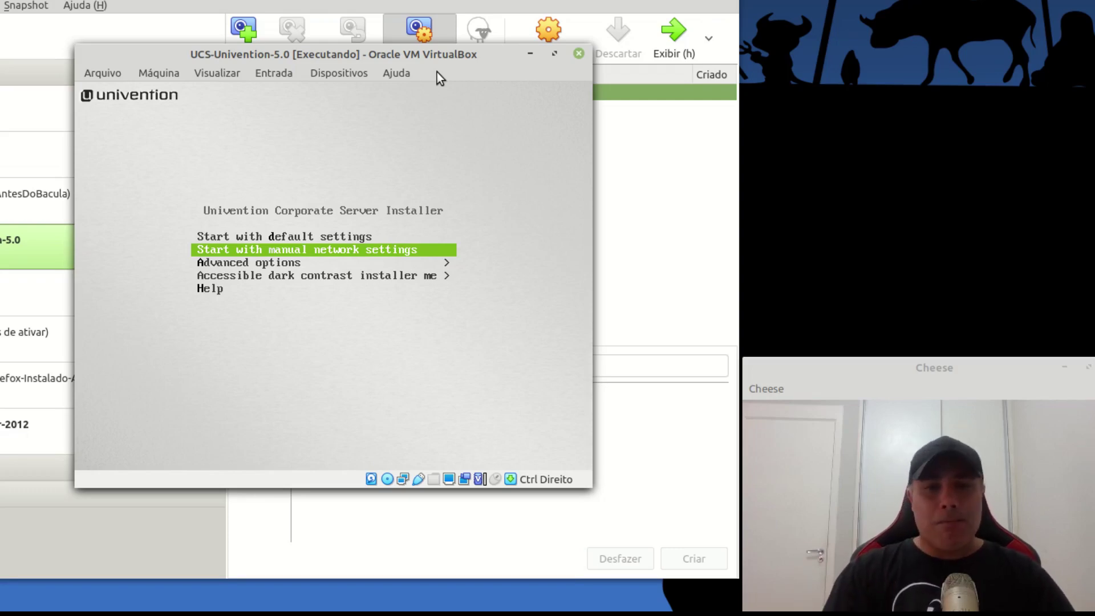
pyautogui.press('Return')
pyautogui.moveTo(439, 57); pyautogui.dragTo(373, 17)
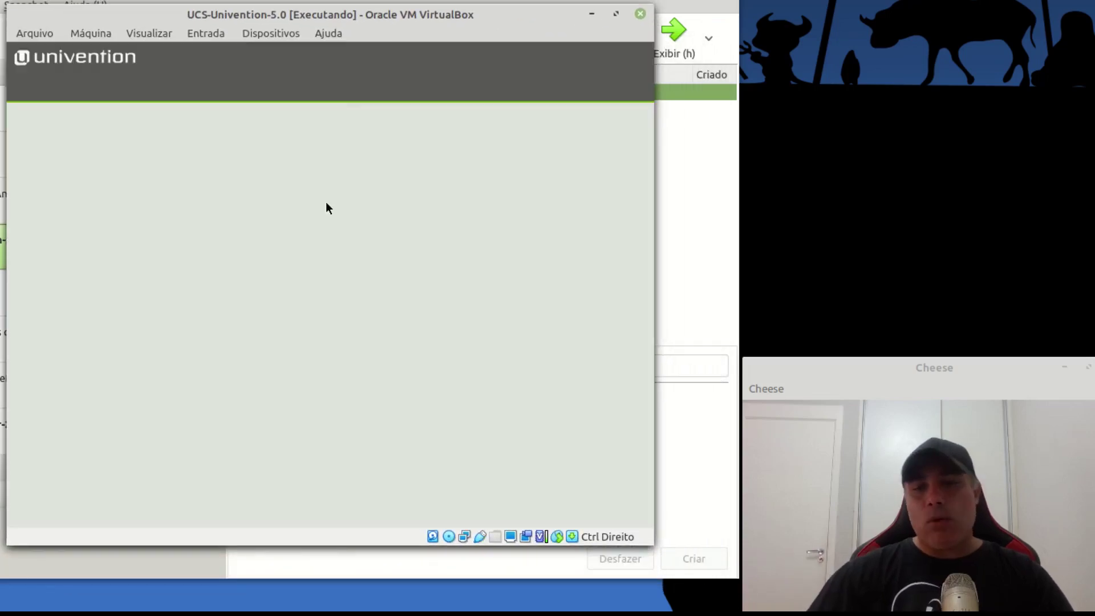